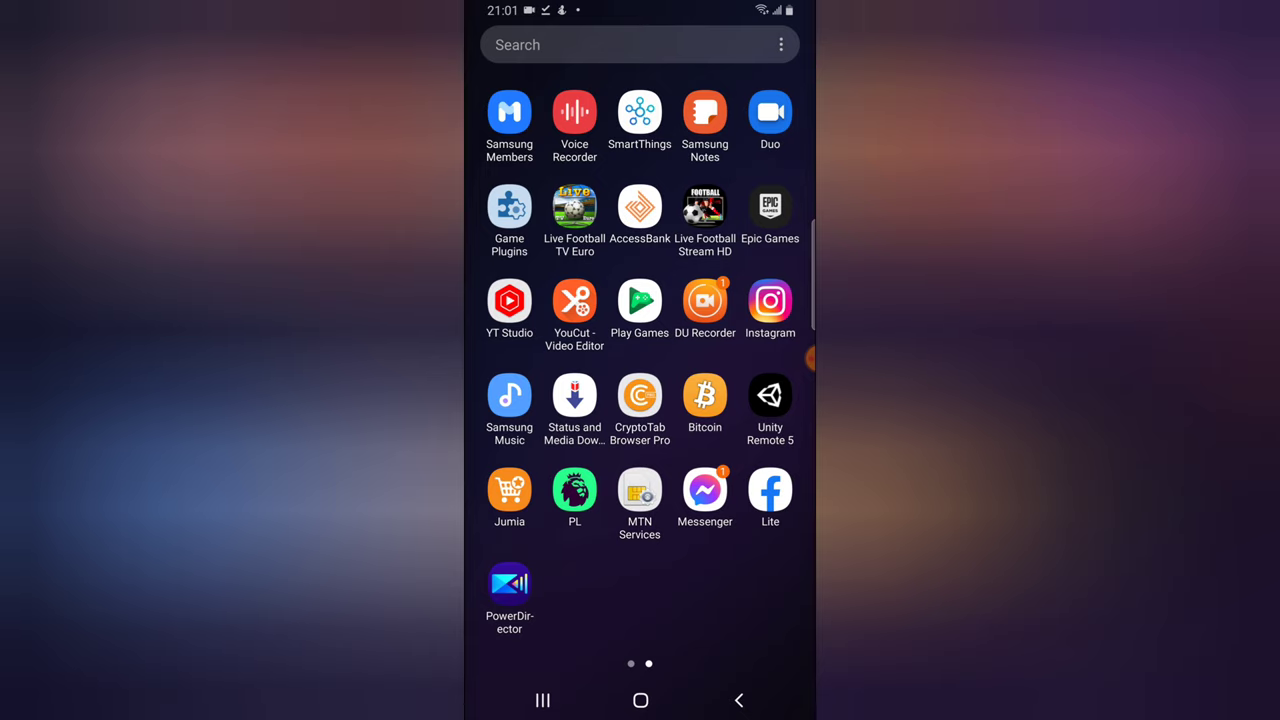
Open the 0:15 video in the Gallery's Downloads album, play the first few seconds and return to the home screen
scroll(640, 360, left, 1)
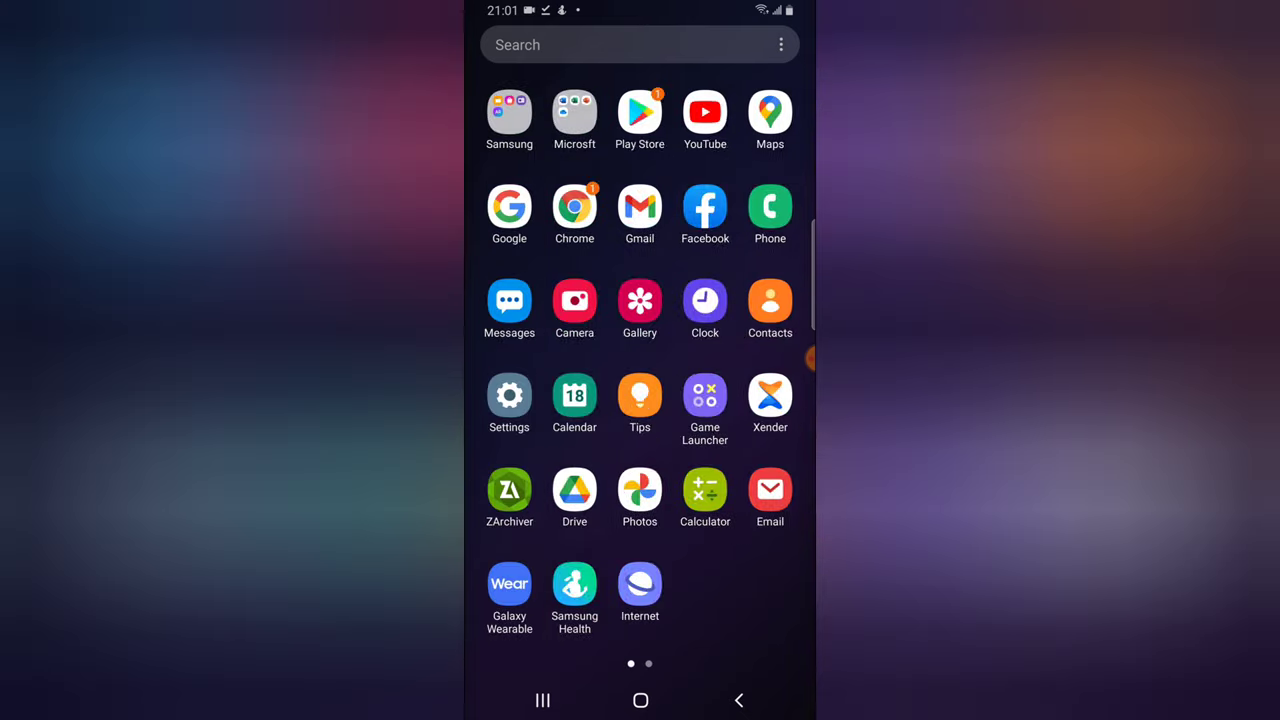
click(640, 300)
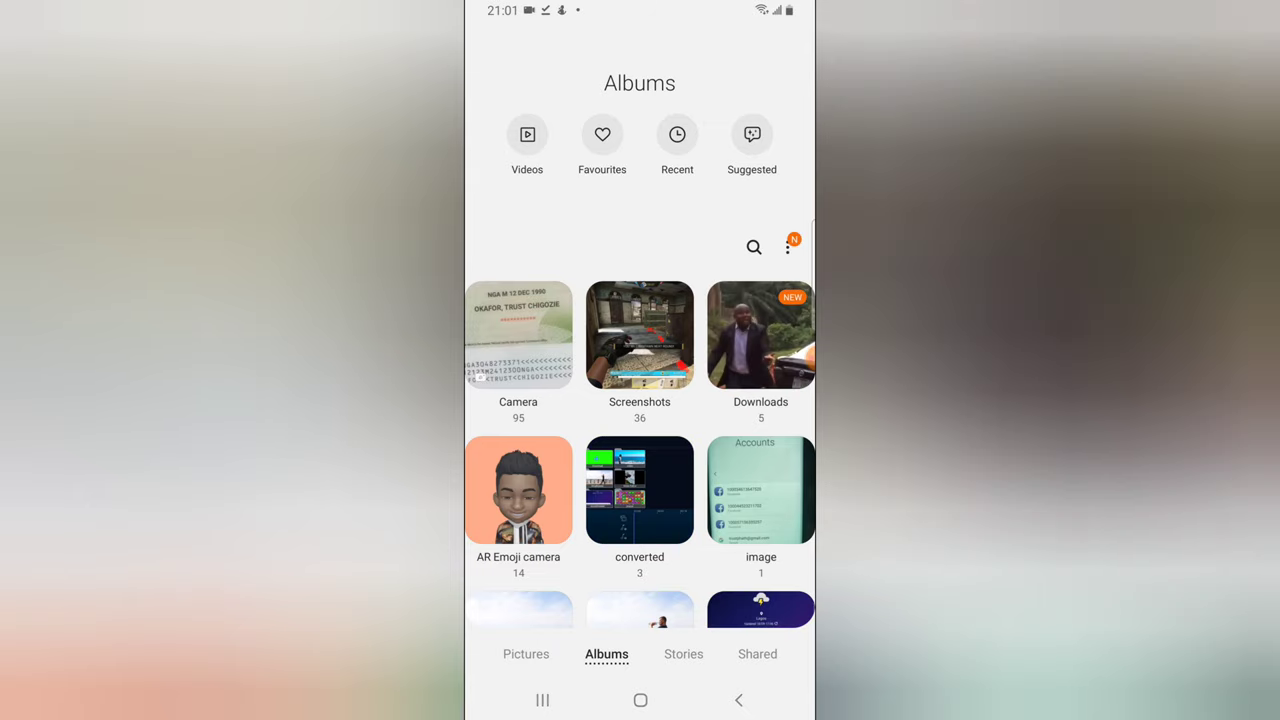
click(760, 334)
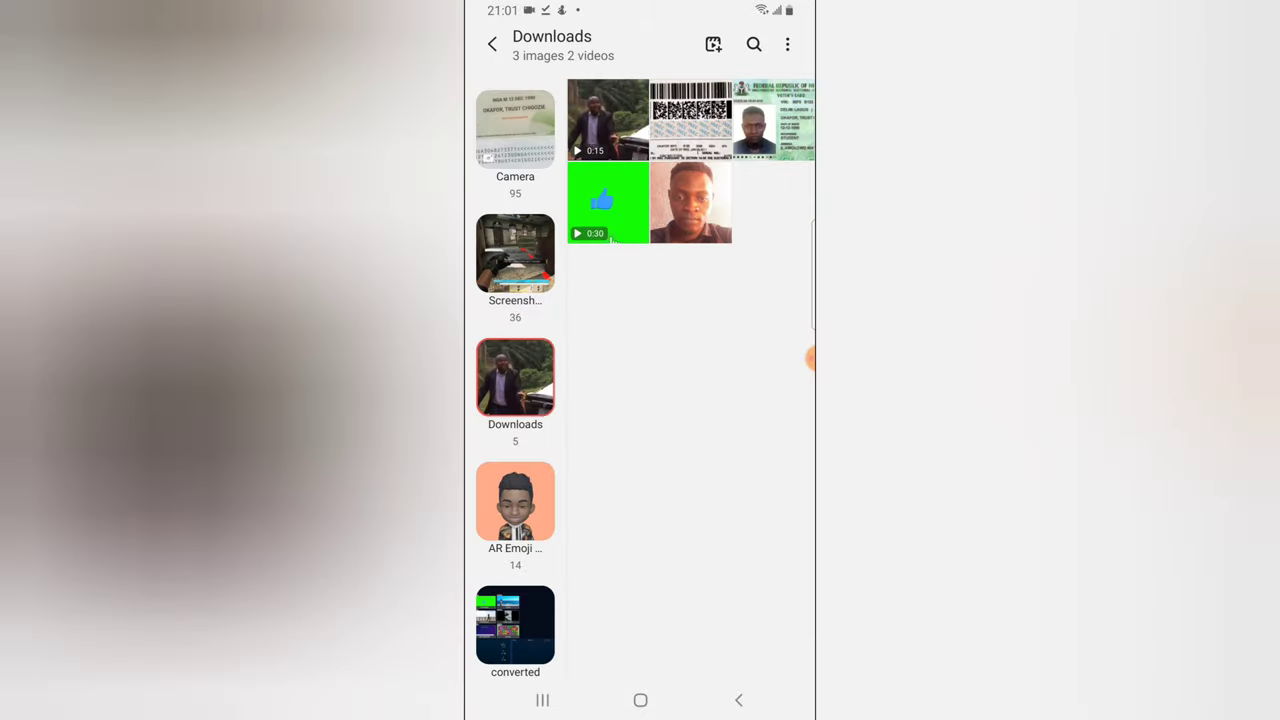
click(608, 120)
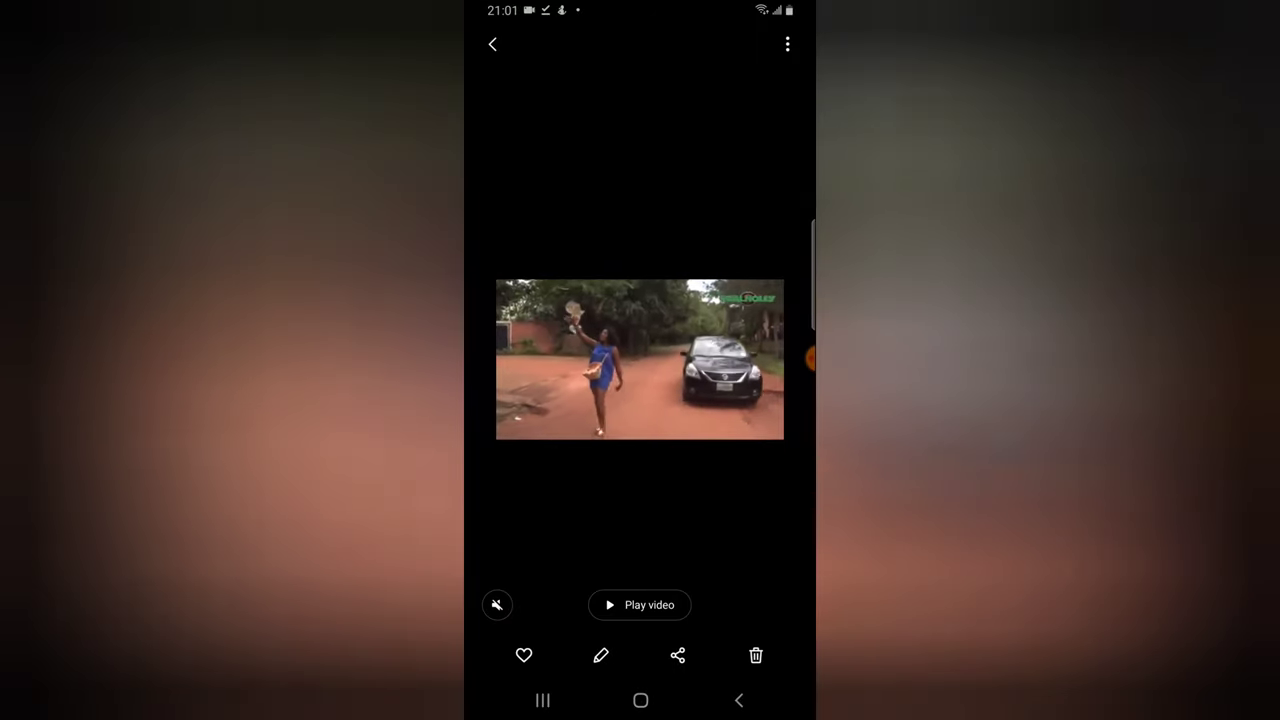
click(639, 604)
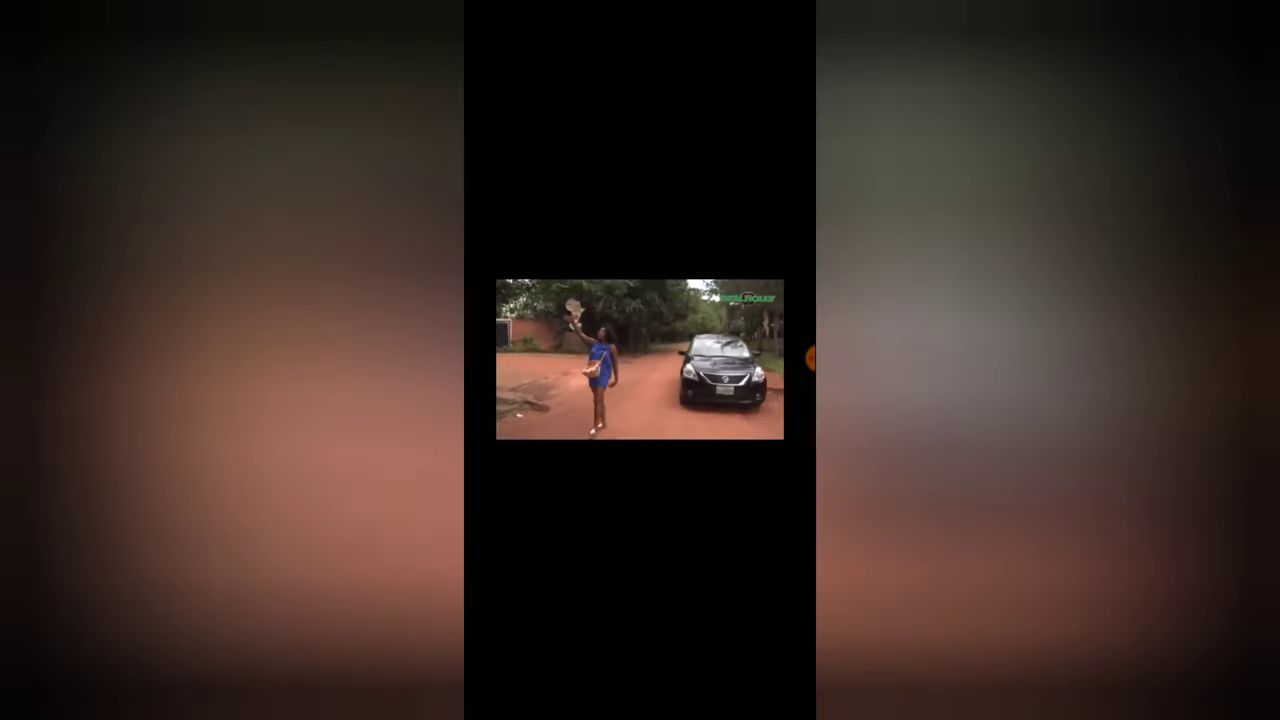
click(640, 360)
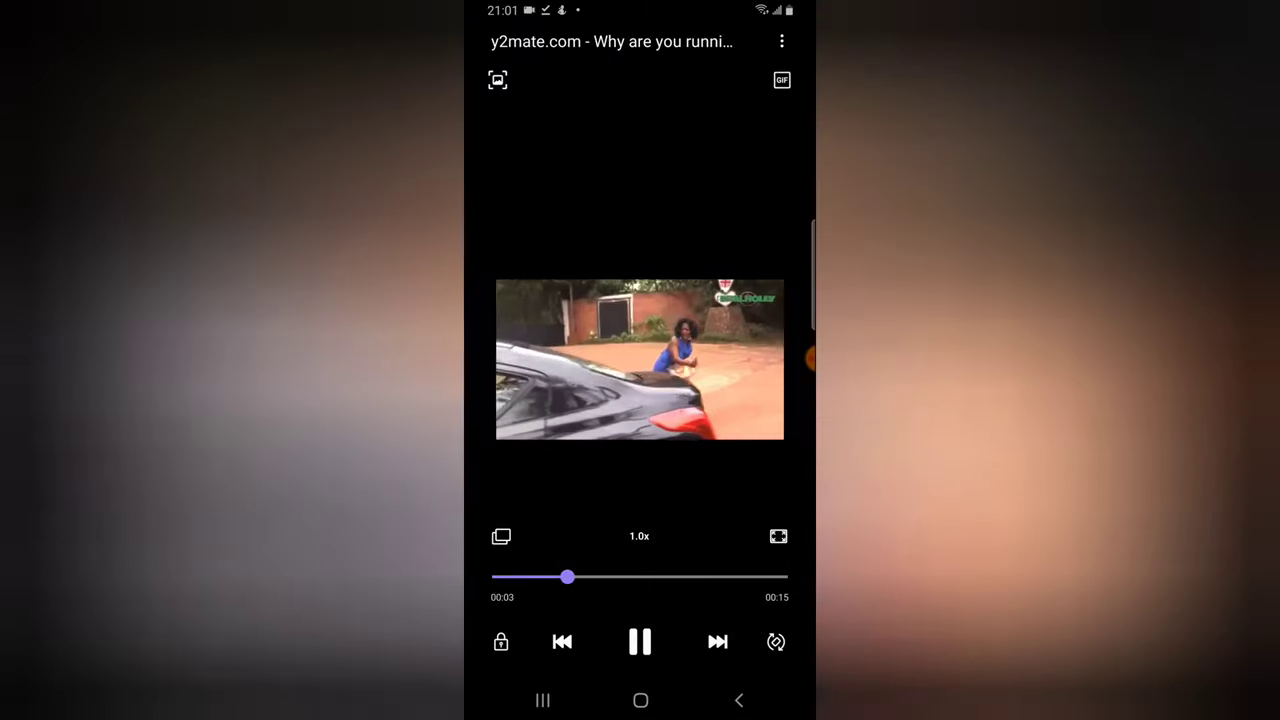
click(640, 641)
click(640, 700)
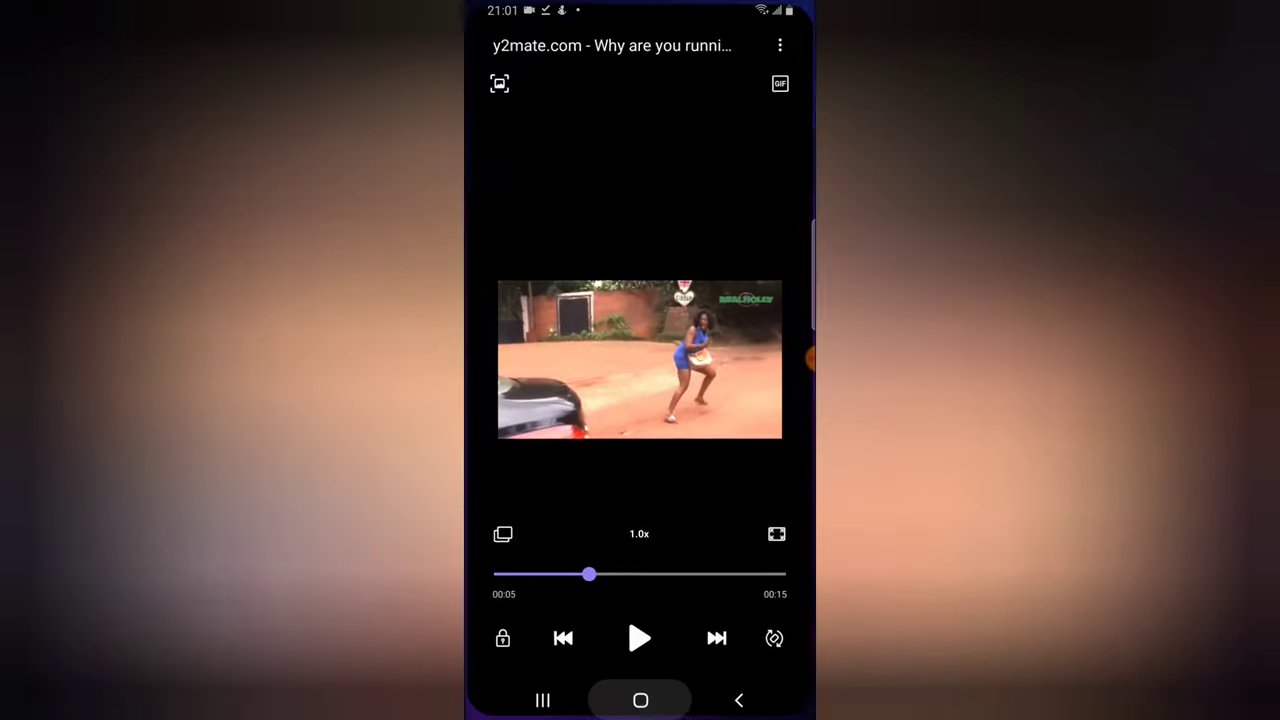
Play the seaside clip from the Gallery's video album, then return to the home screen
drag(640, 520, 640, 250)
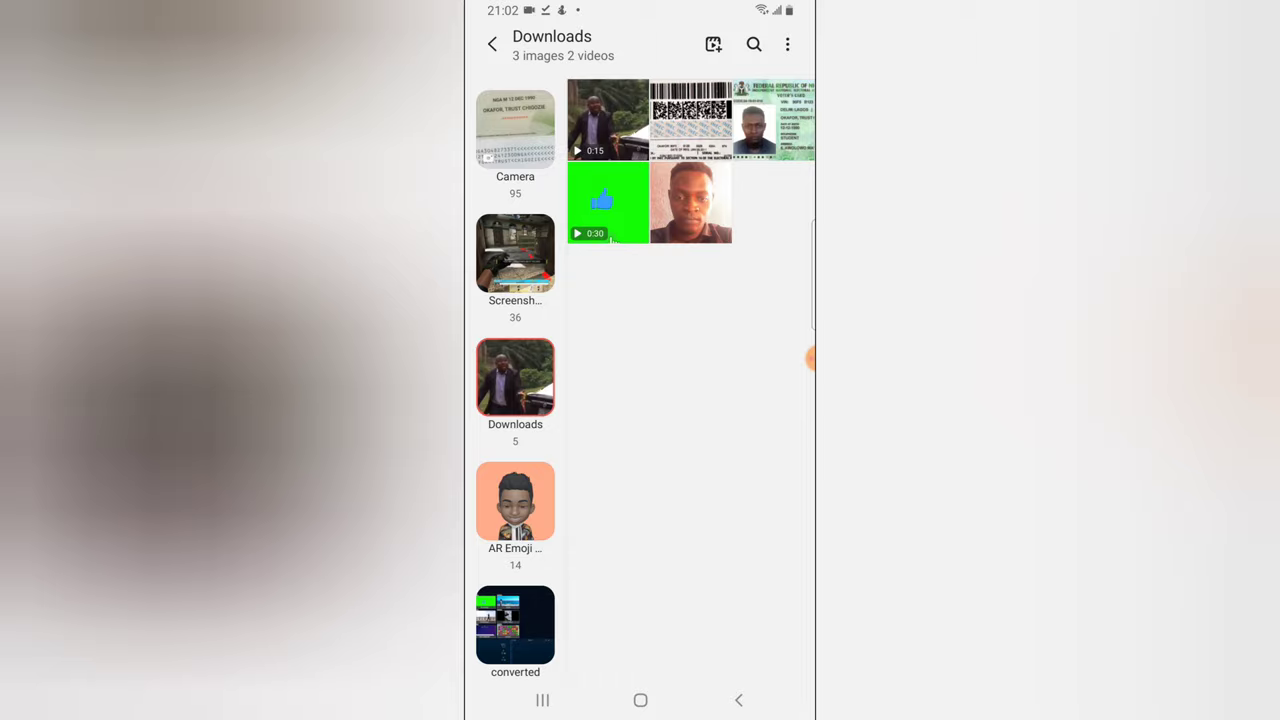
scroll(515, 380, down, 4)
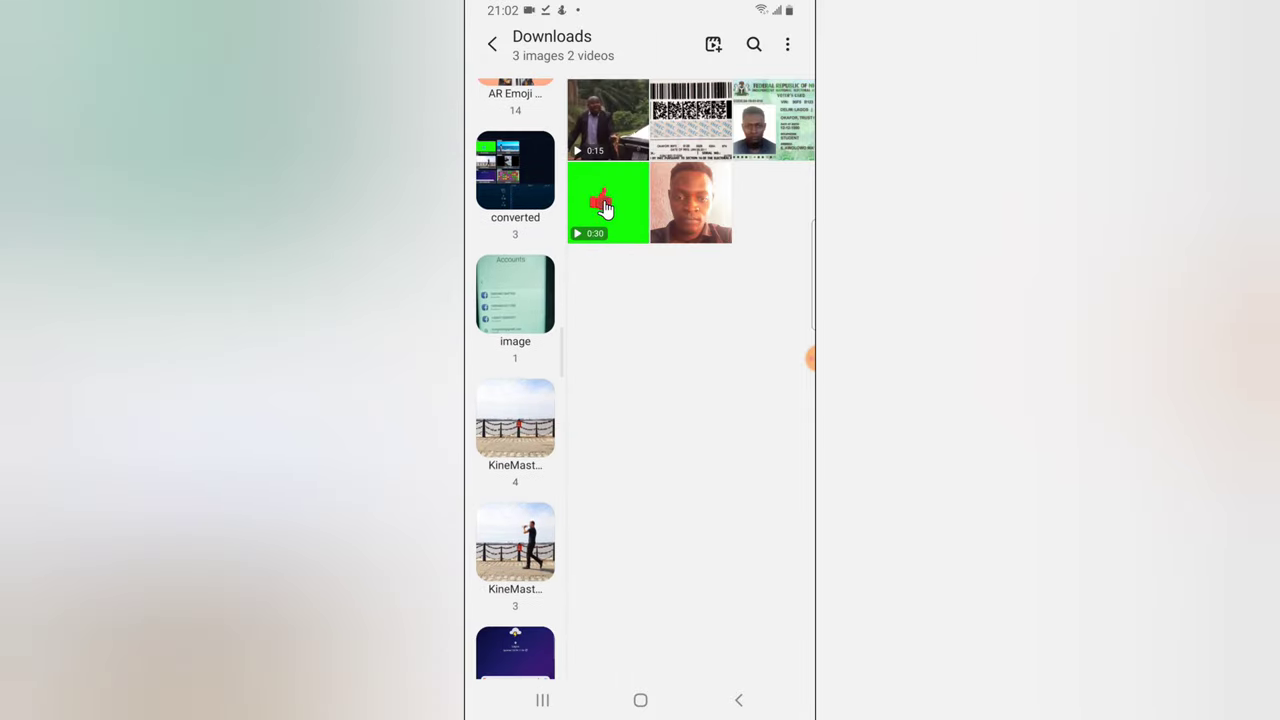
scroll(515, 400, down, 5)
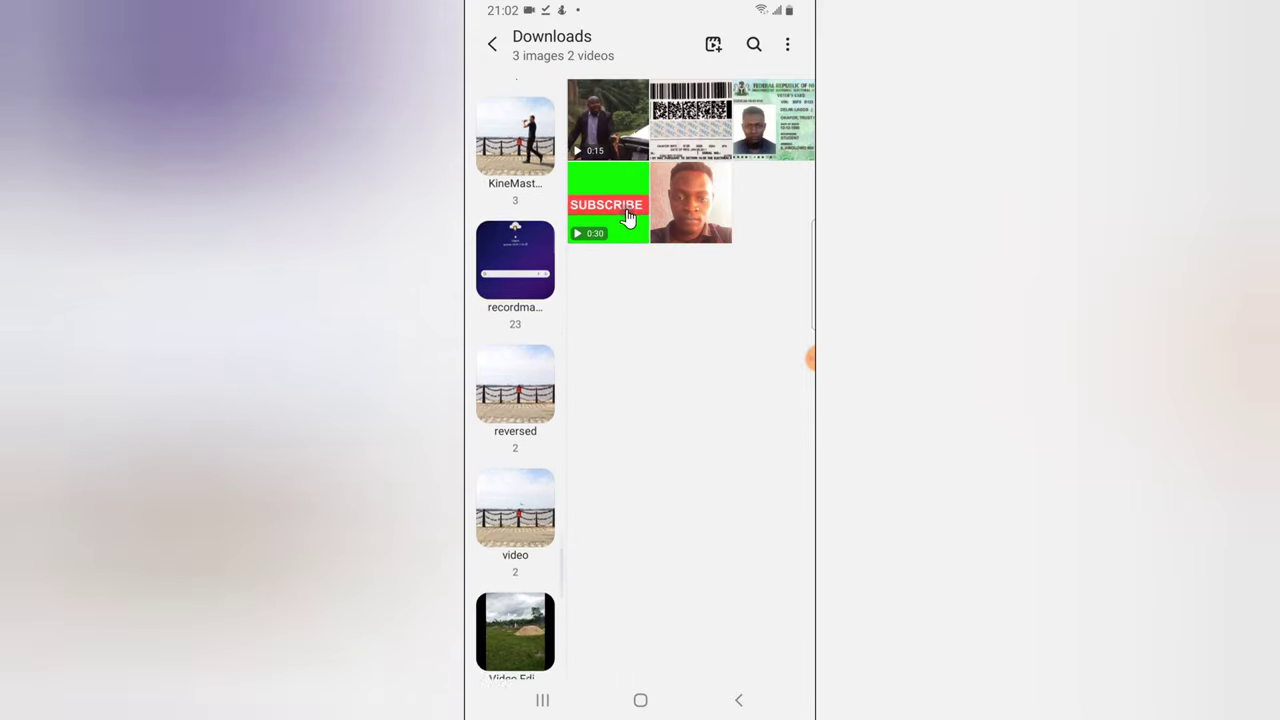
click(515, 512)
click(608, 120)
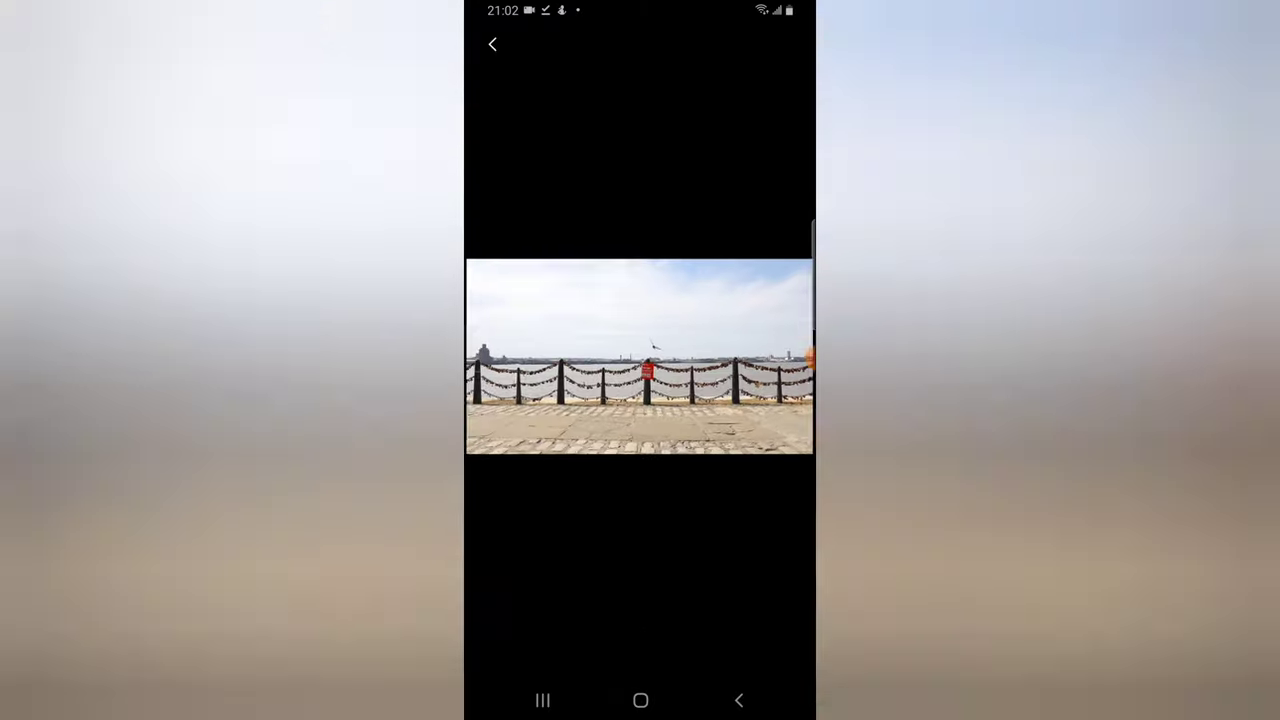
click(640, 605)
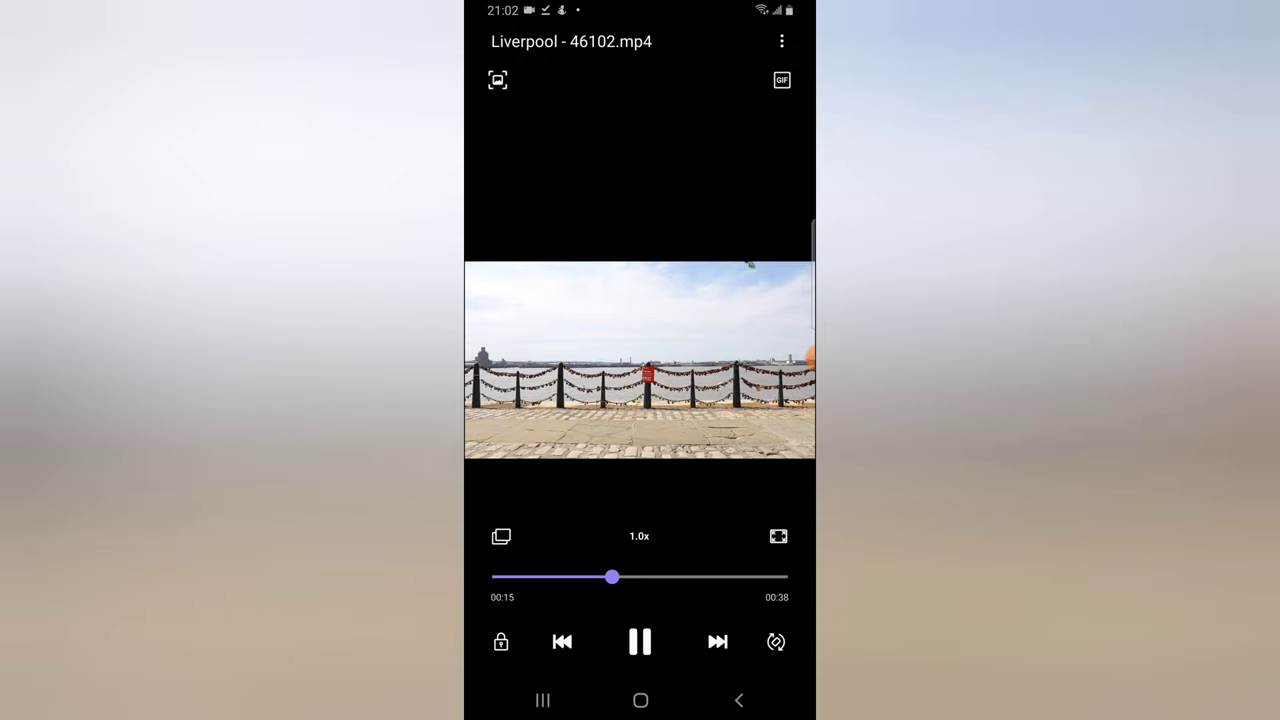
click(738, 700)
click(640, 700)
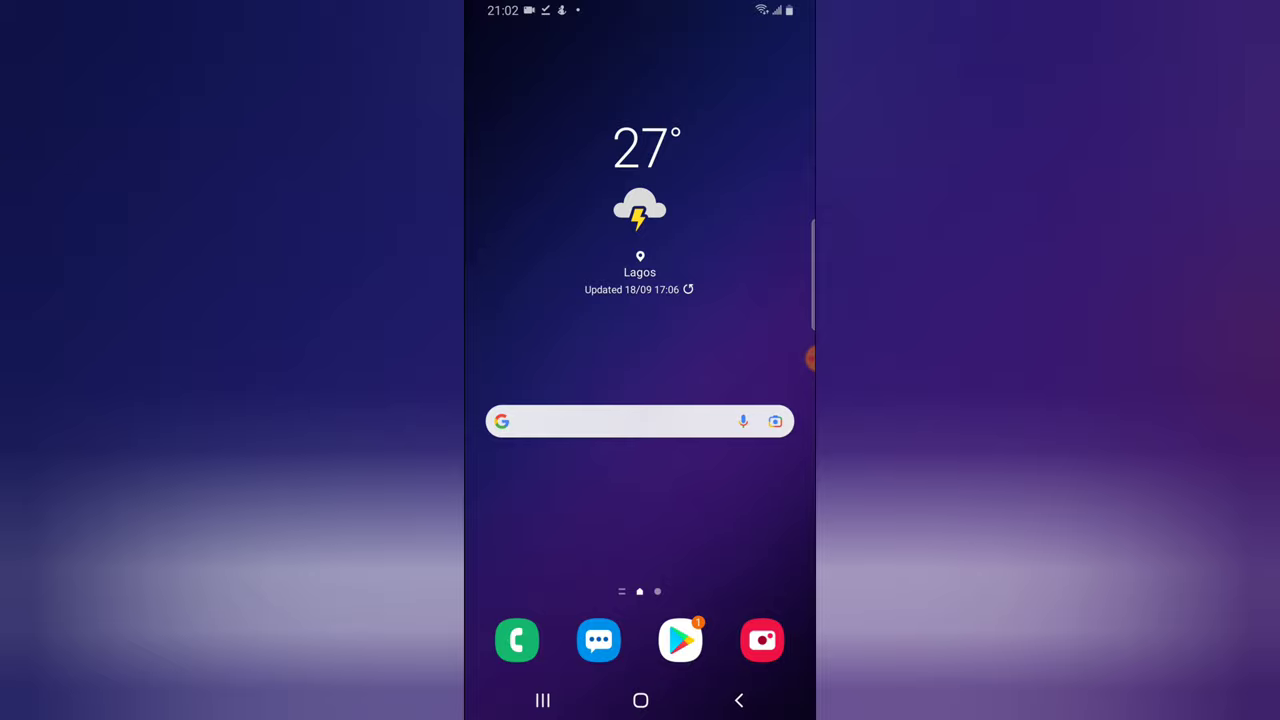
Switch to PowerDirector and create a new project with a 16:9 aspect ratio
drag(640, 550, 640, 250)
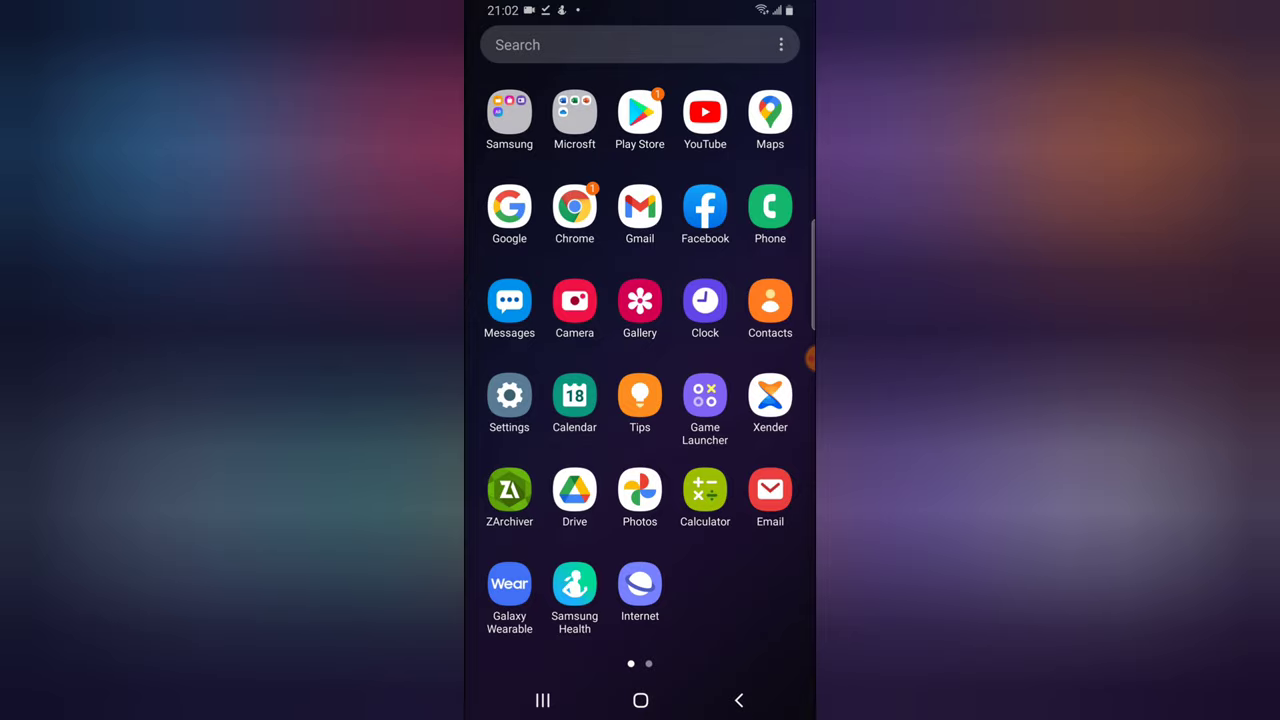
drag(730, 400, 530, 400)
click(509, 584)
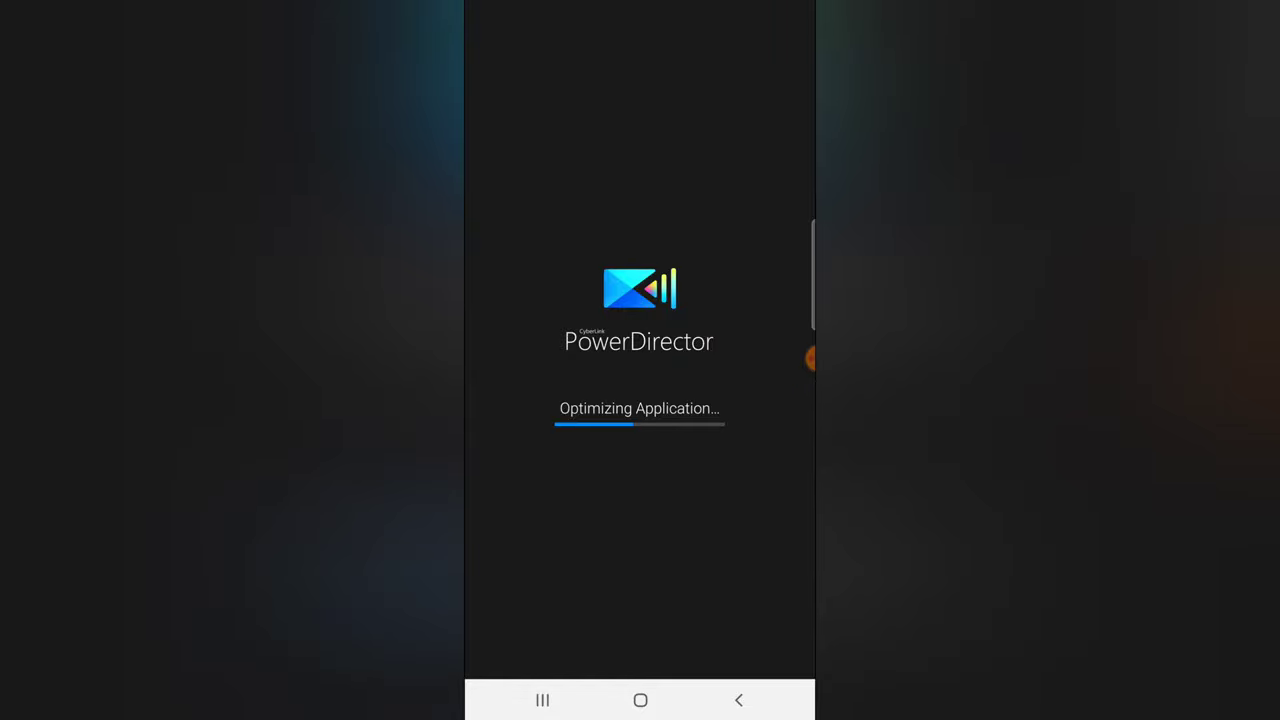
click(794, 389)
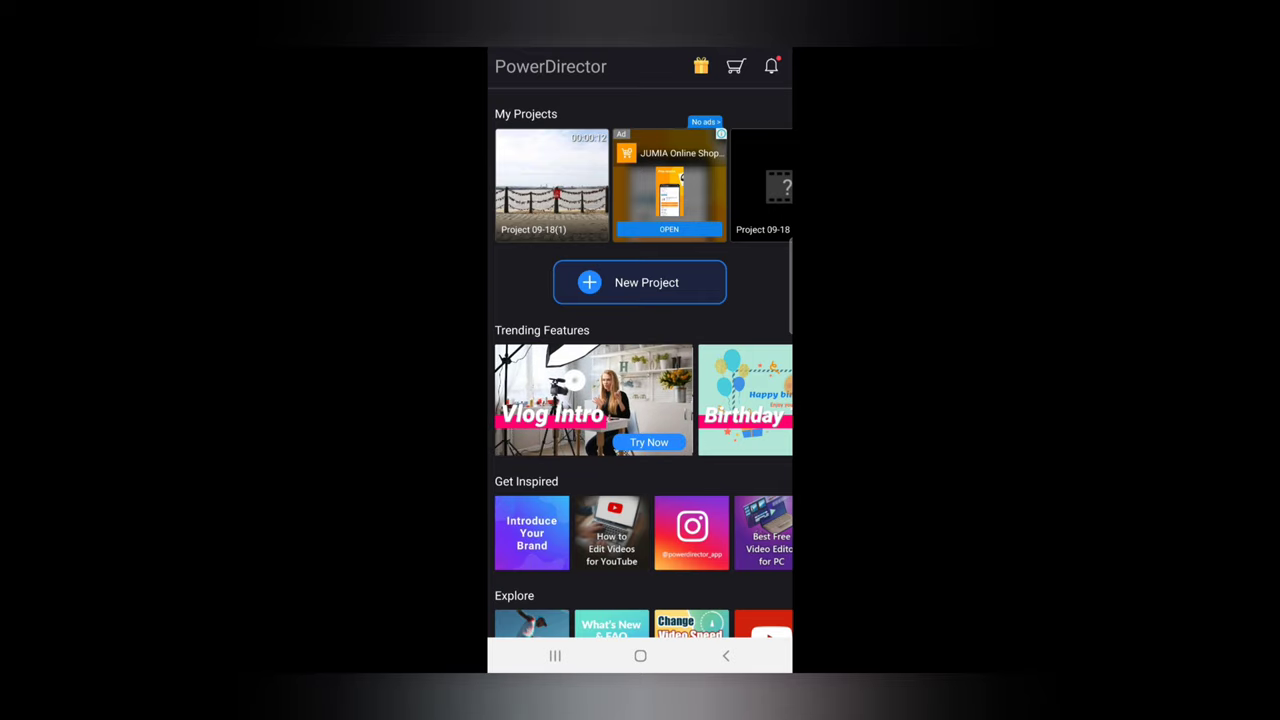
click(640, 282)
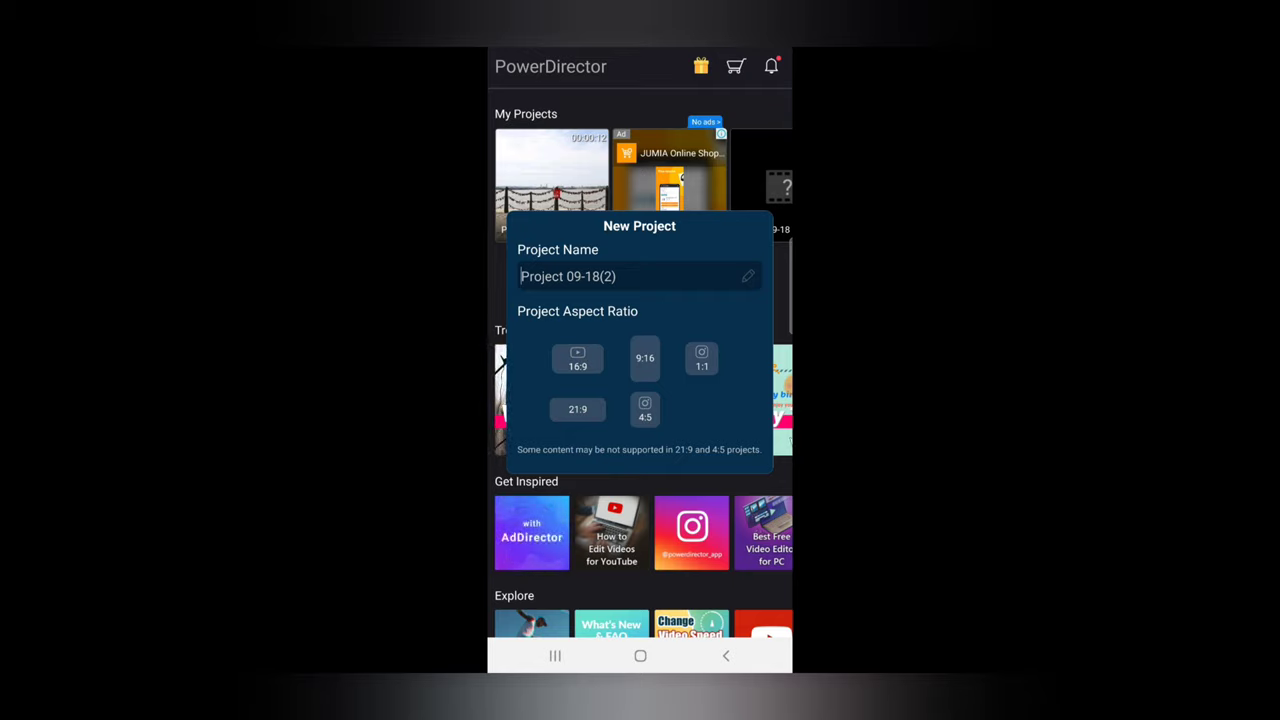
click(578, 360)
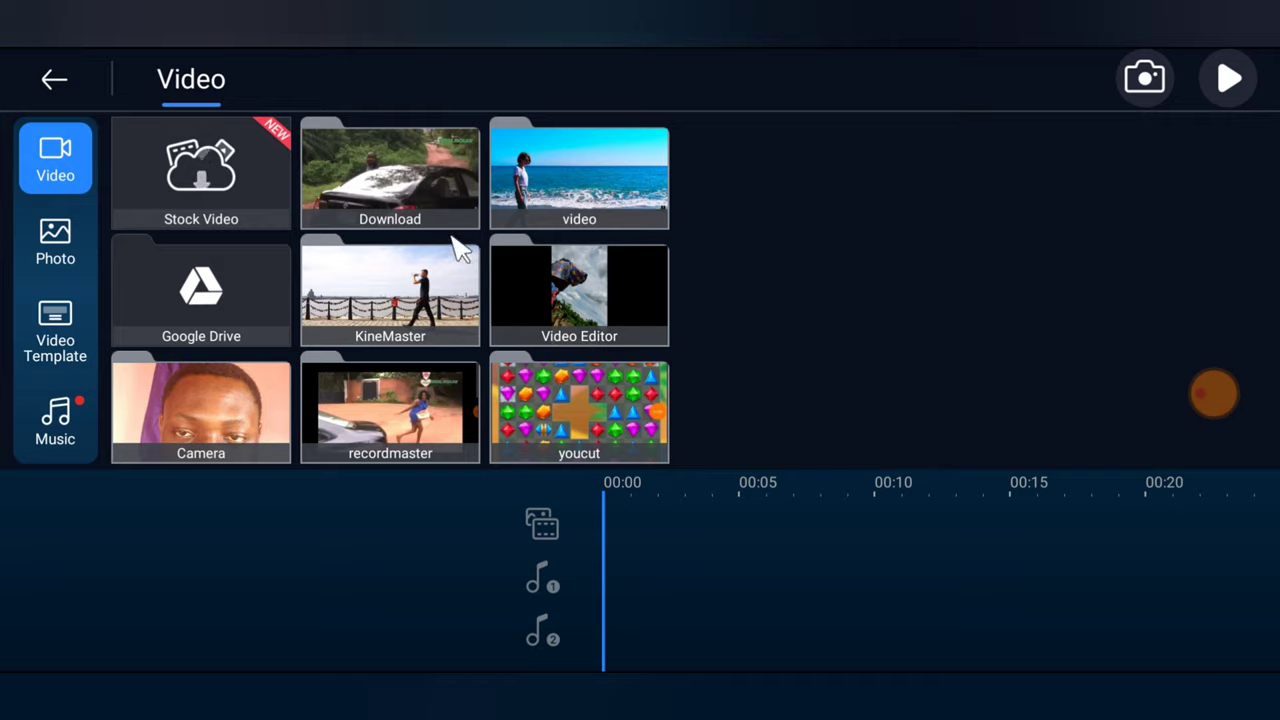
Add the video of the black car from the Download folder to the timeline and preview its opening seconds
click(420, 178)
click(222, 308)
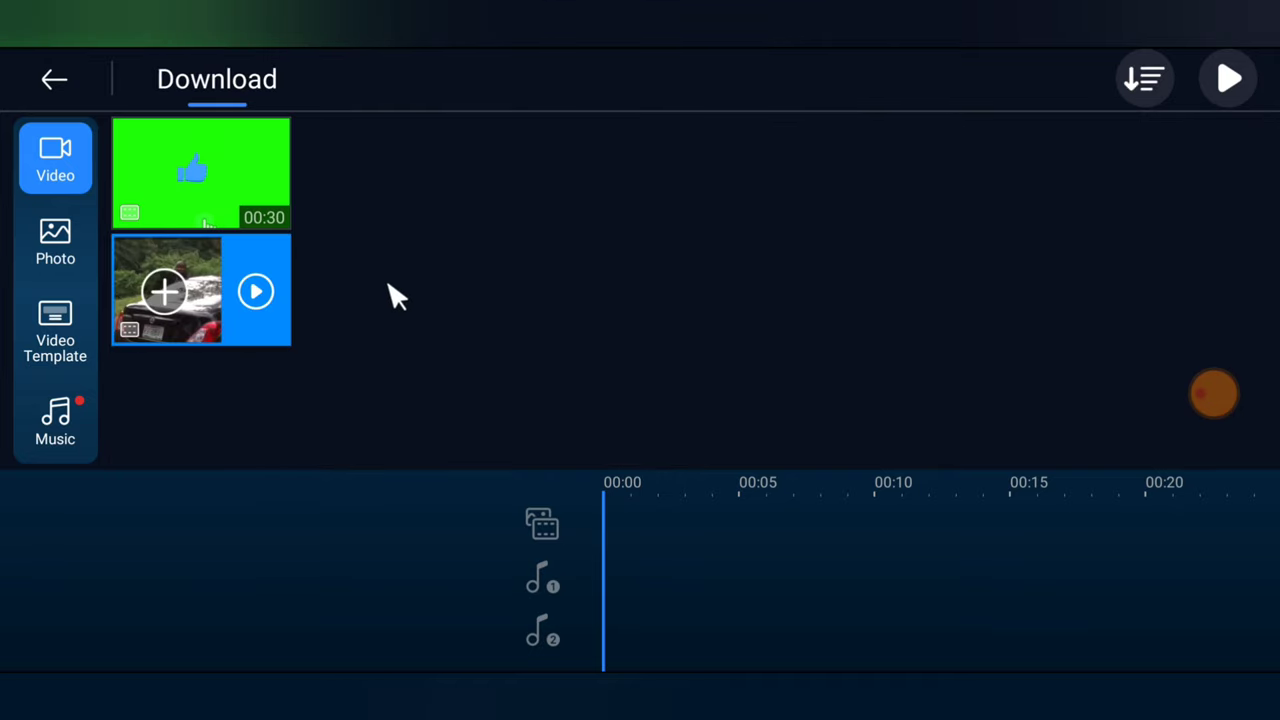
click(163, 291)
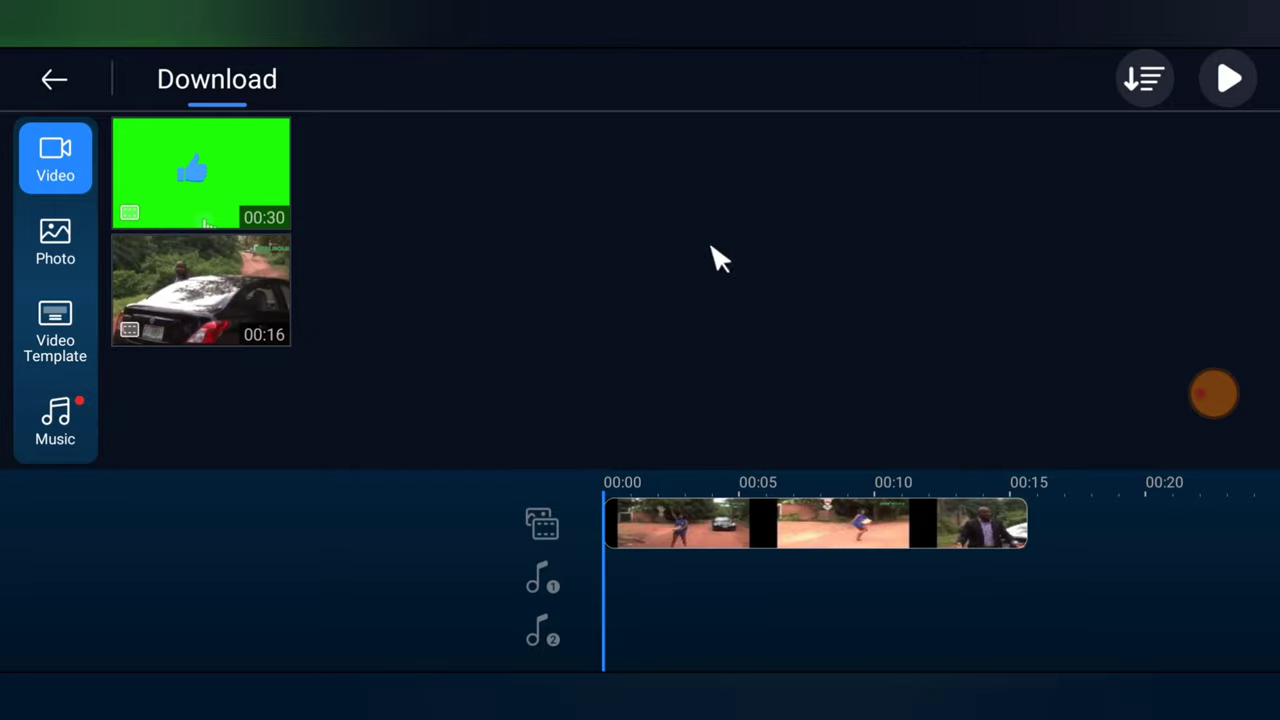
click(52, 80)
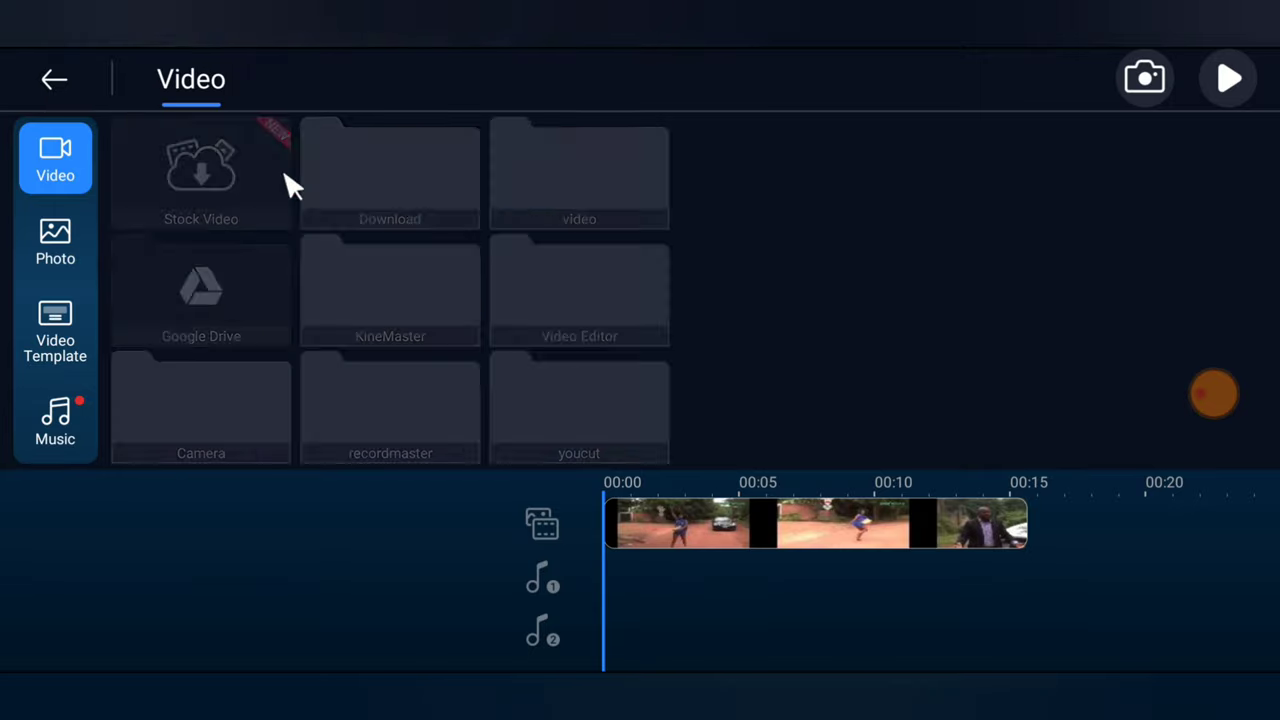
click(53, 80)
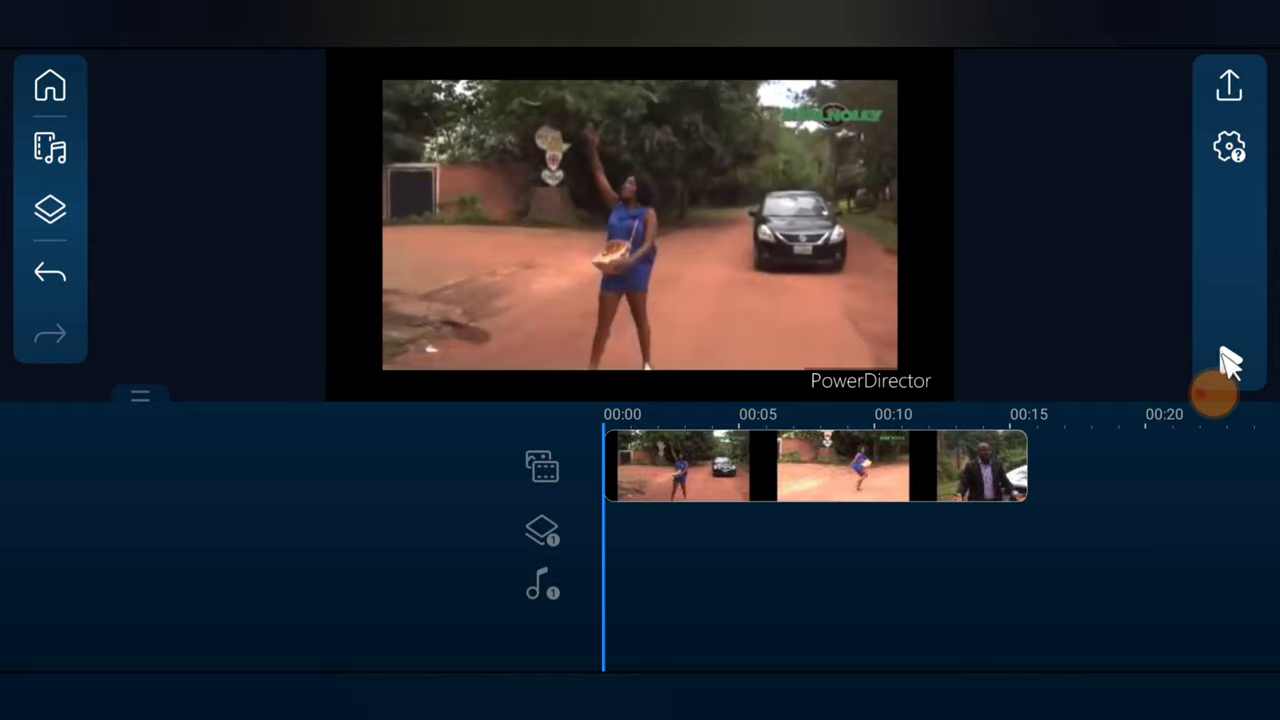
click(1228, 362)
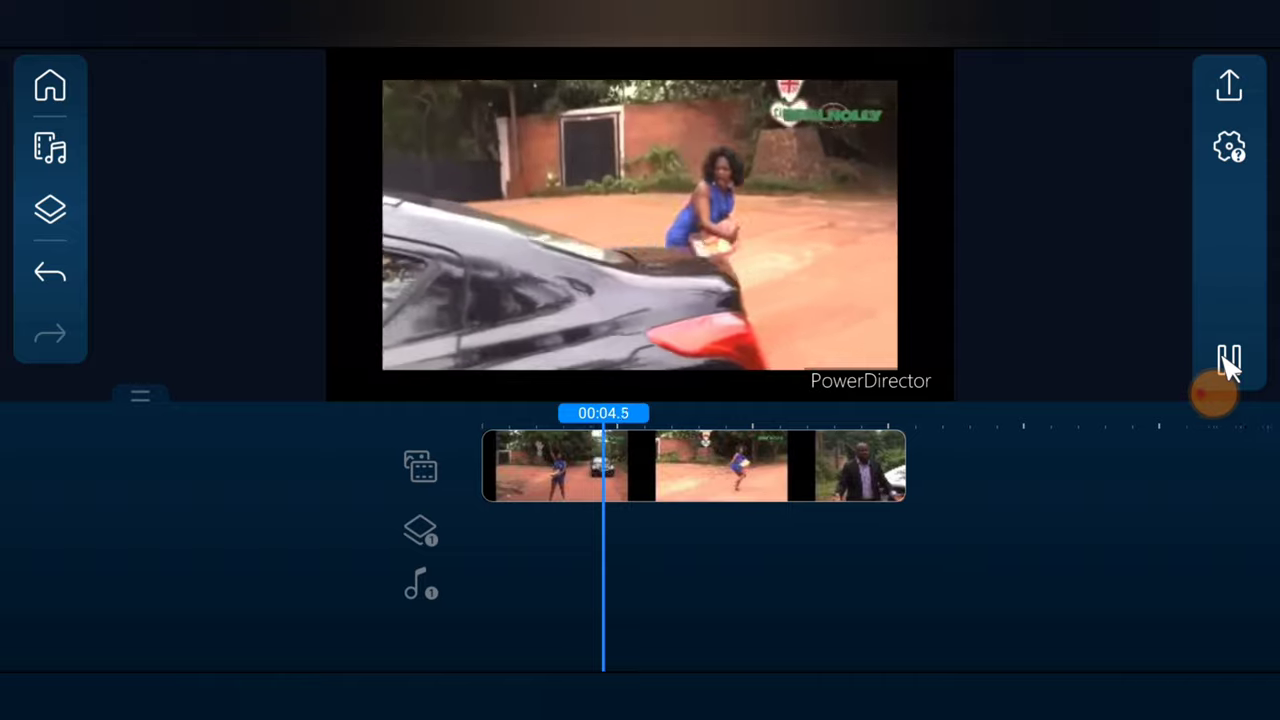
click(1228, 362)
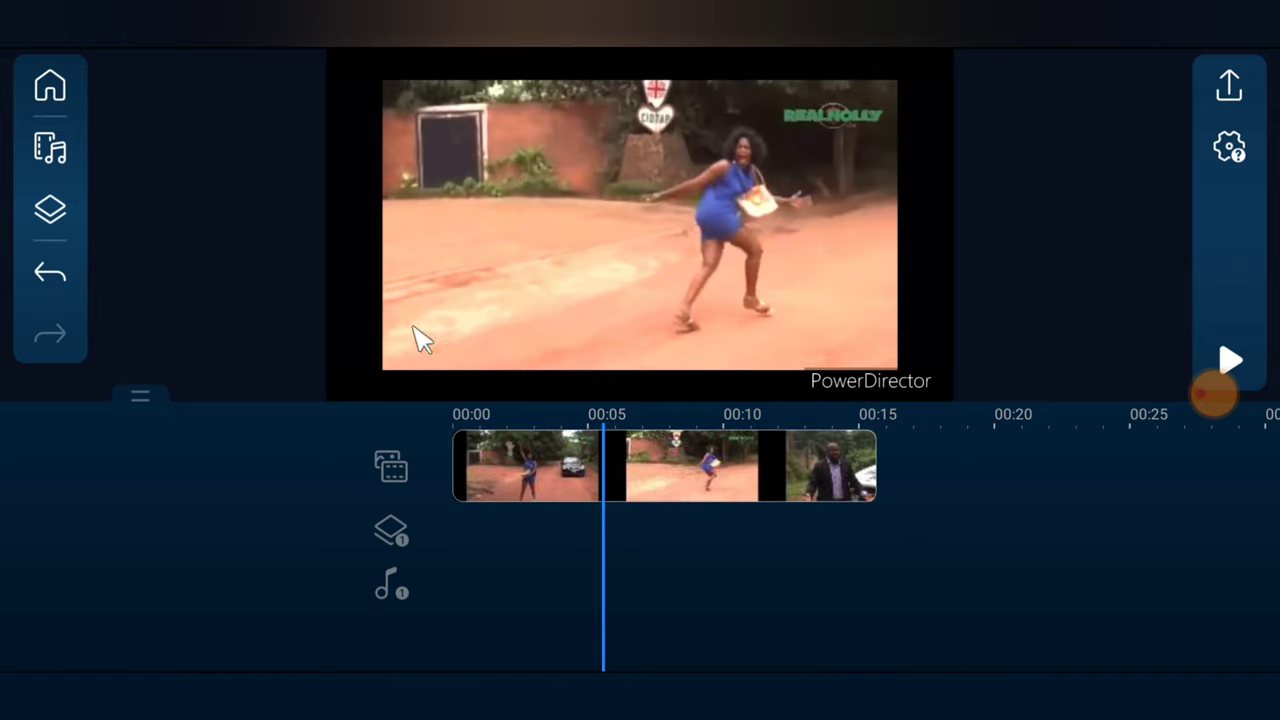
Extract the audio from the timeline's video clip onto its own audio track with the Audio Tool
click(665, 452)
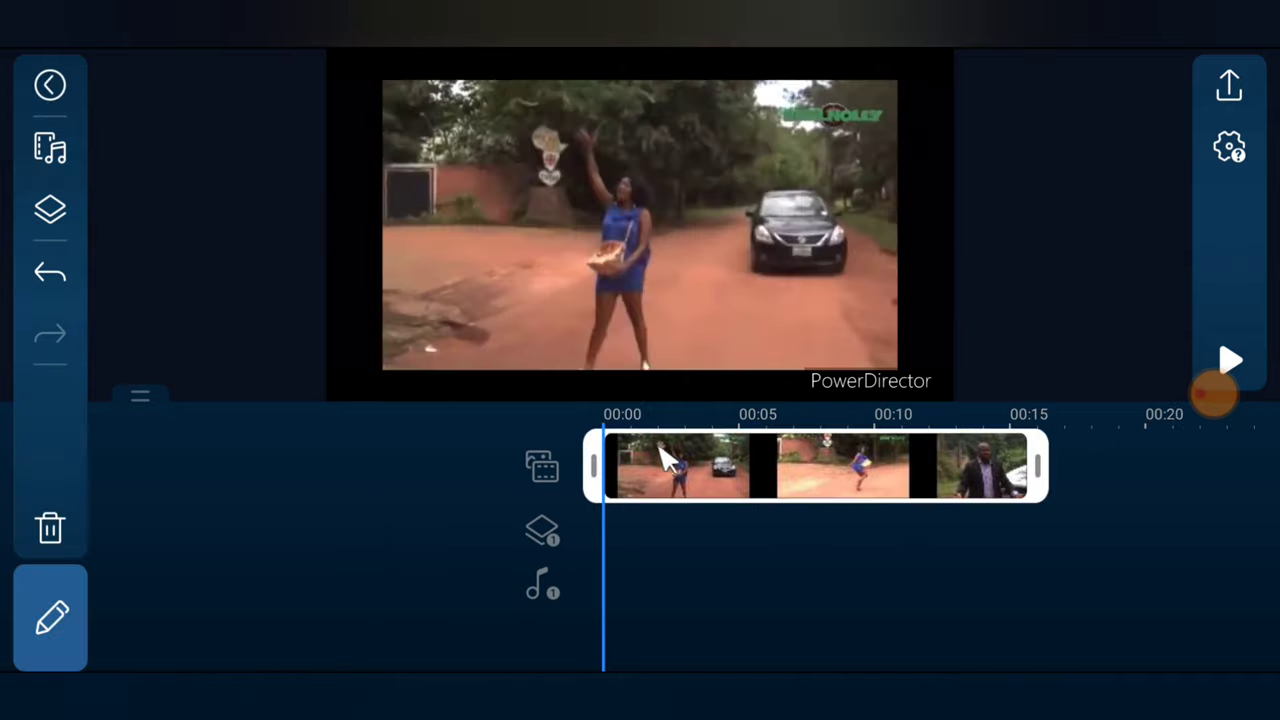
click(52, 618)
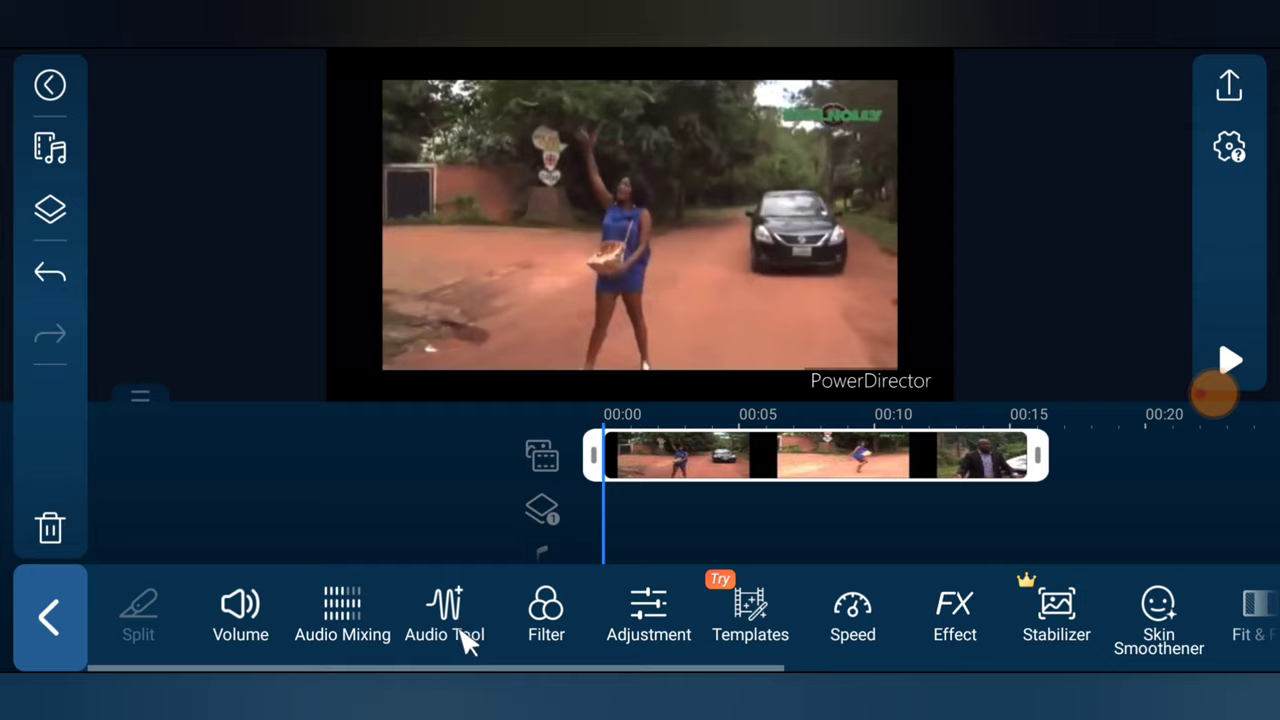
click(466, 614)
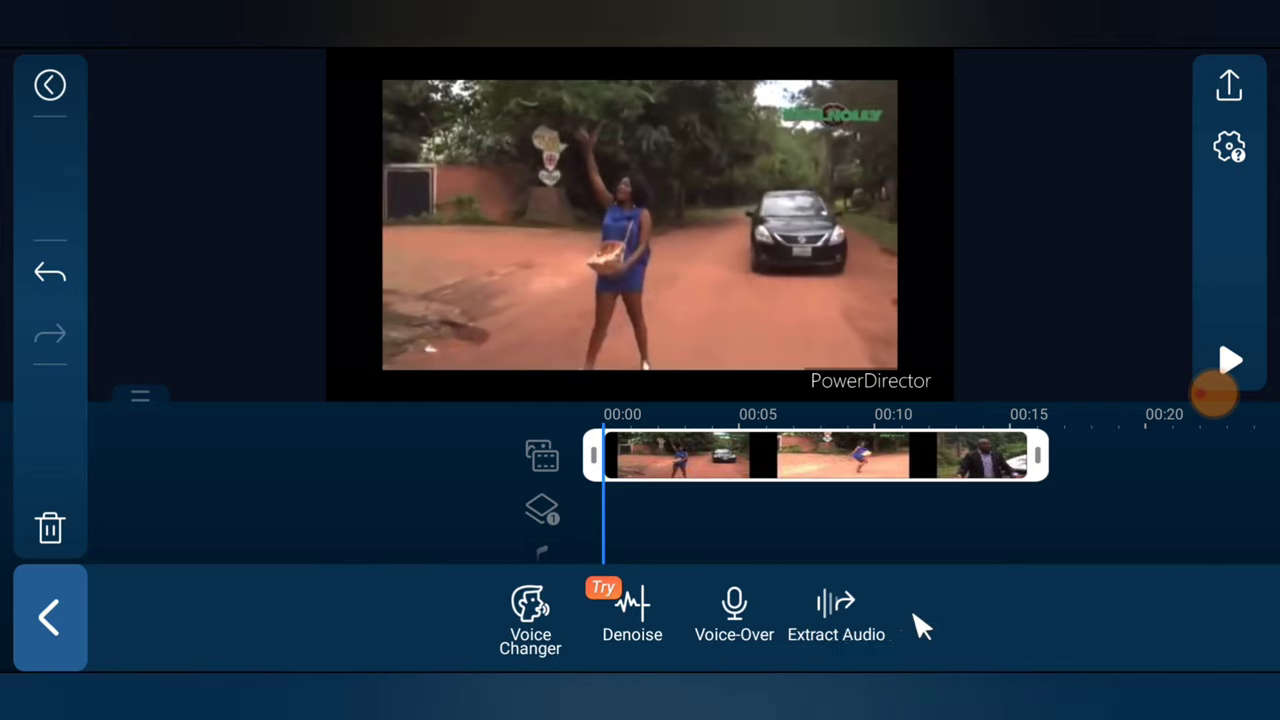
click(845, 622)
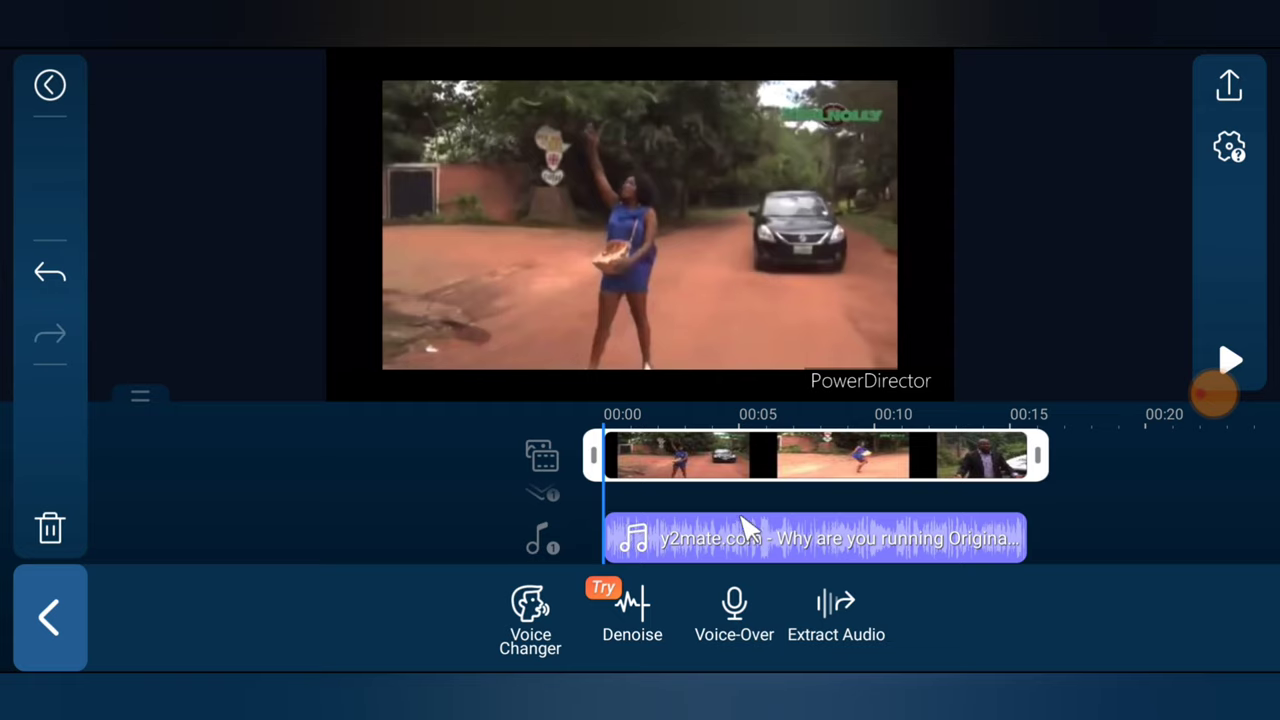
click(1082, 485)
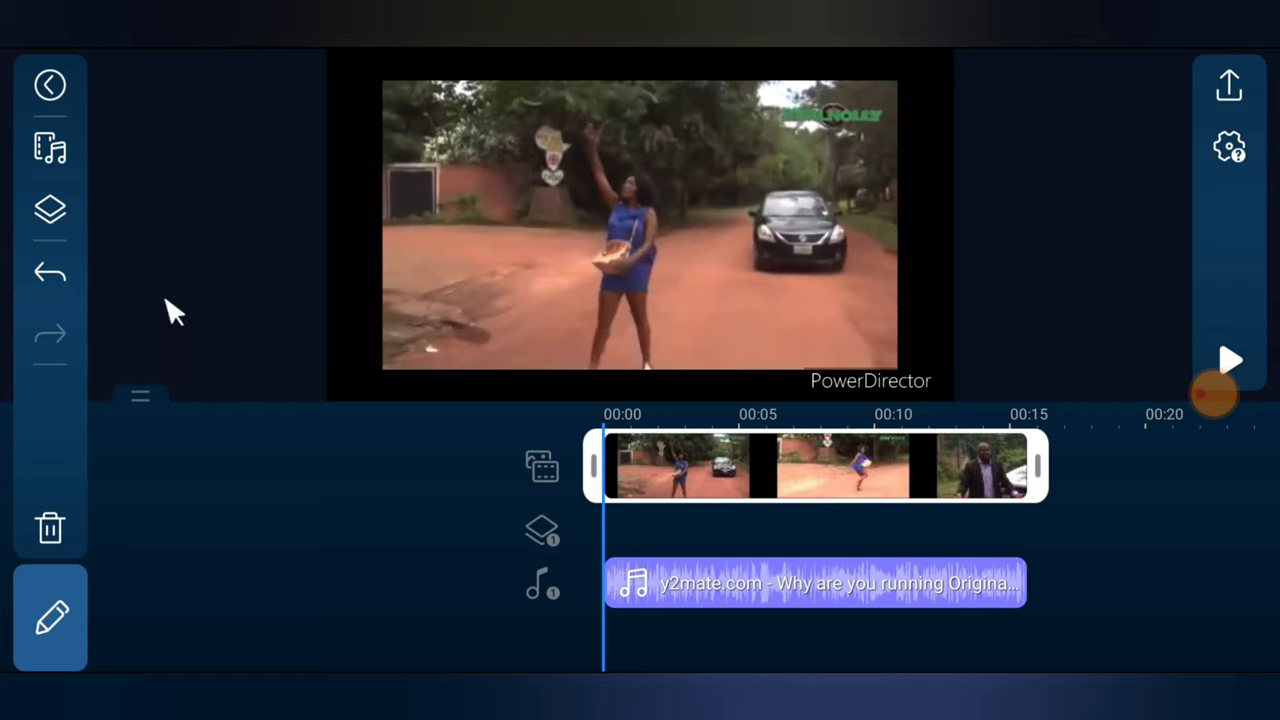
Delete the video clip from the timeline and play back the extracted audio
click(52, 530)
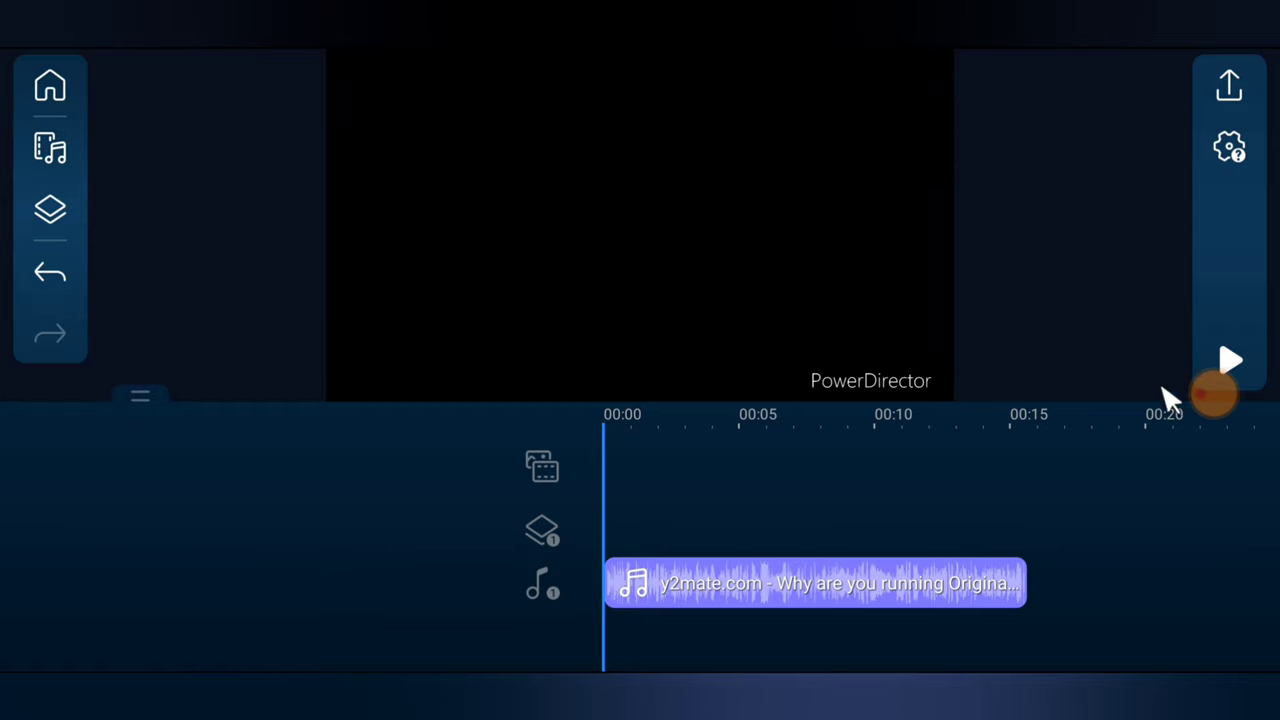
click(1230, 362)
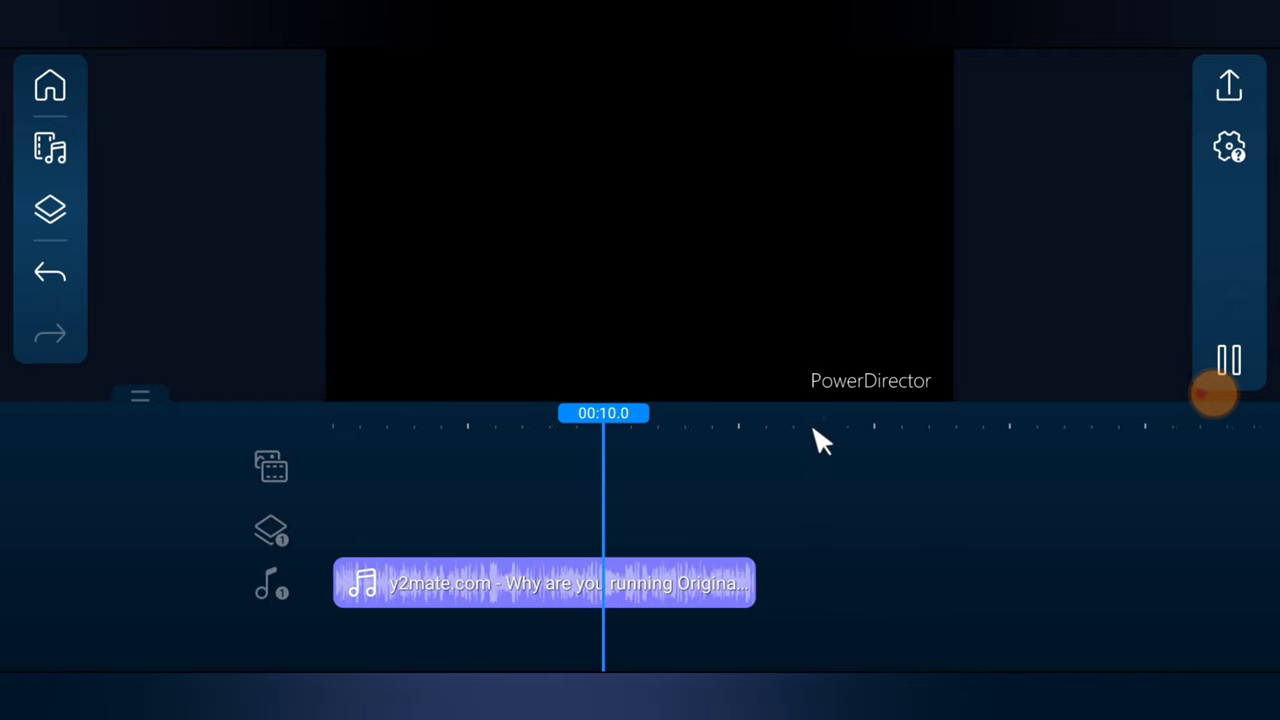
click(1230, 362)
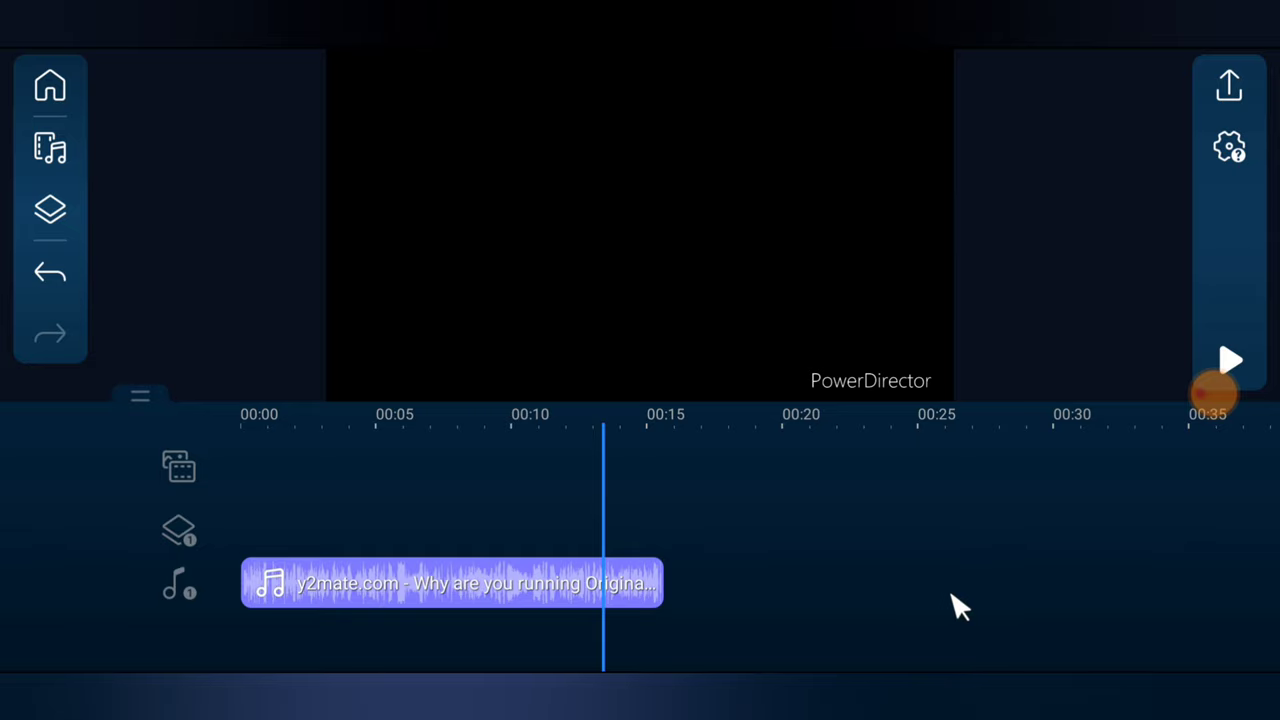
Produce the audio-only project to the gallery at HD 720p and dismiss the premium offer and the reward notice
click(1229, 88)
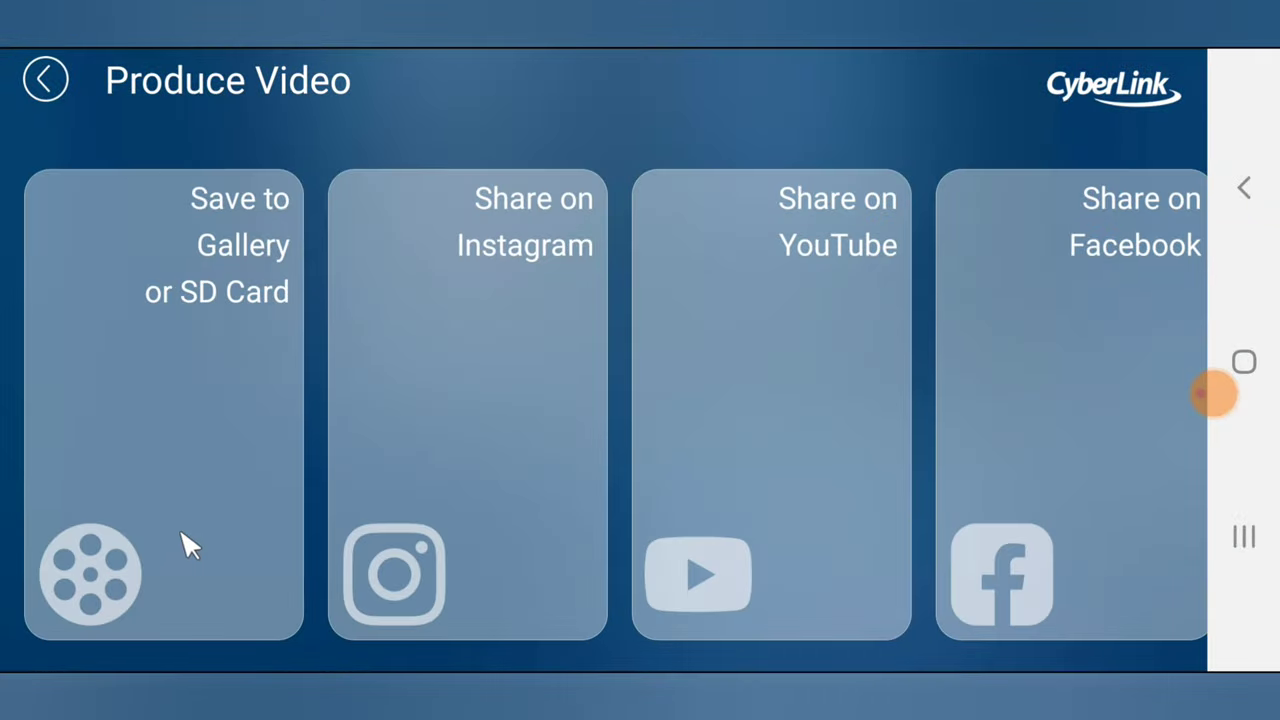
click(203, 422)
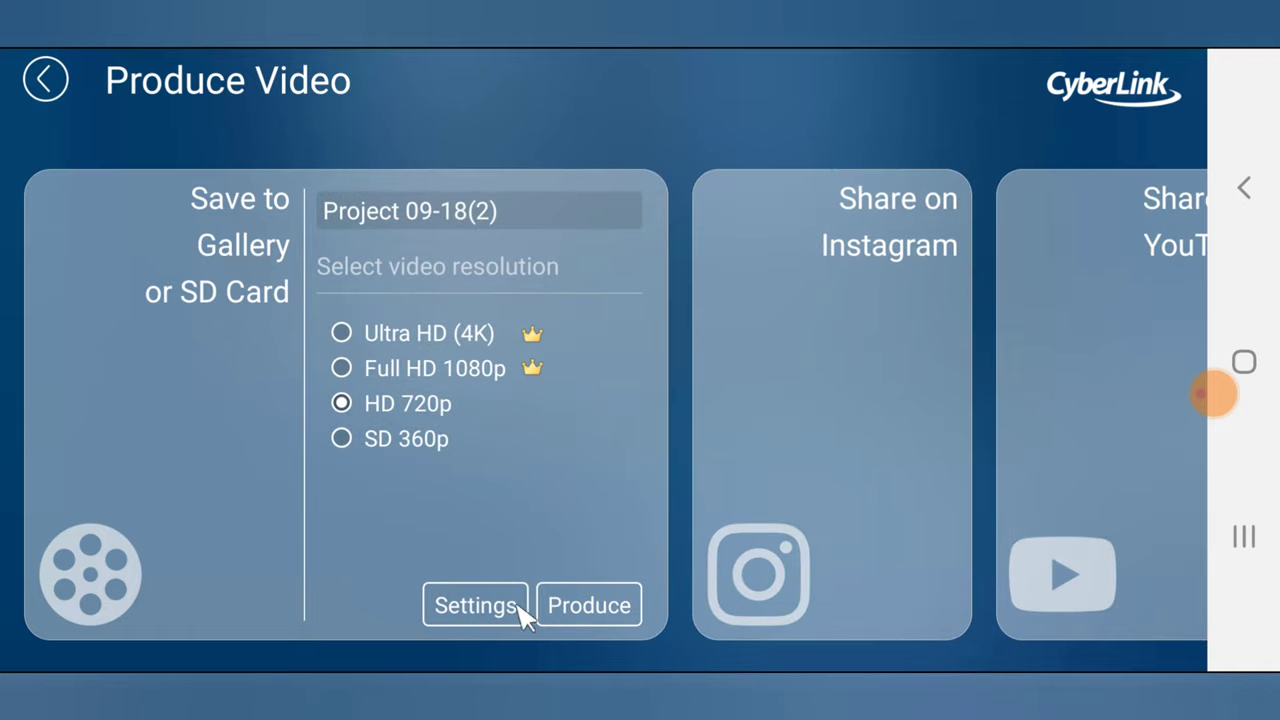
click(600, 600)
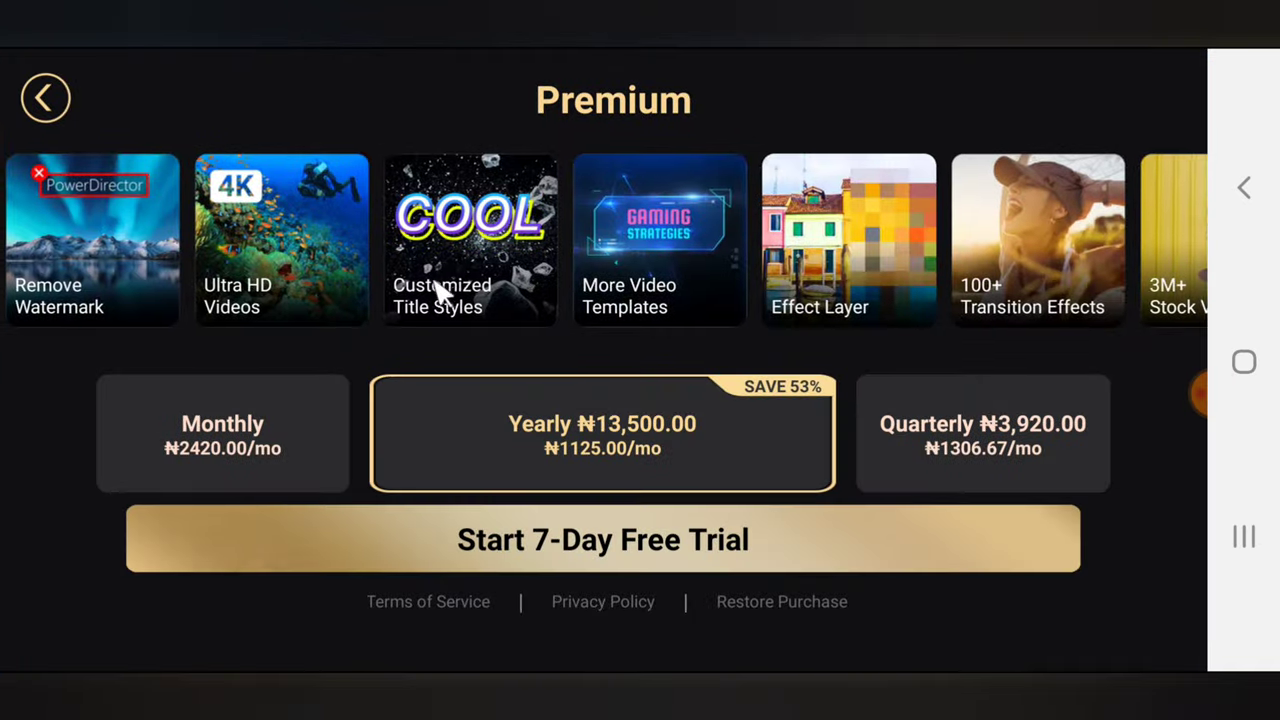
click(62, 92)
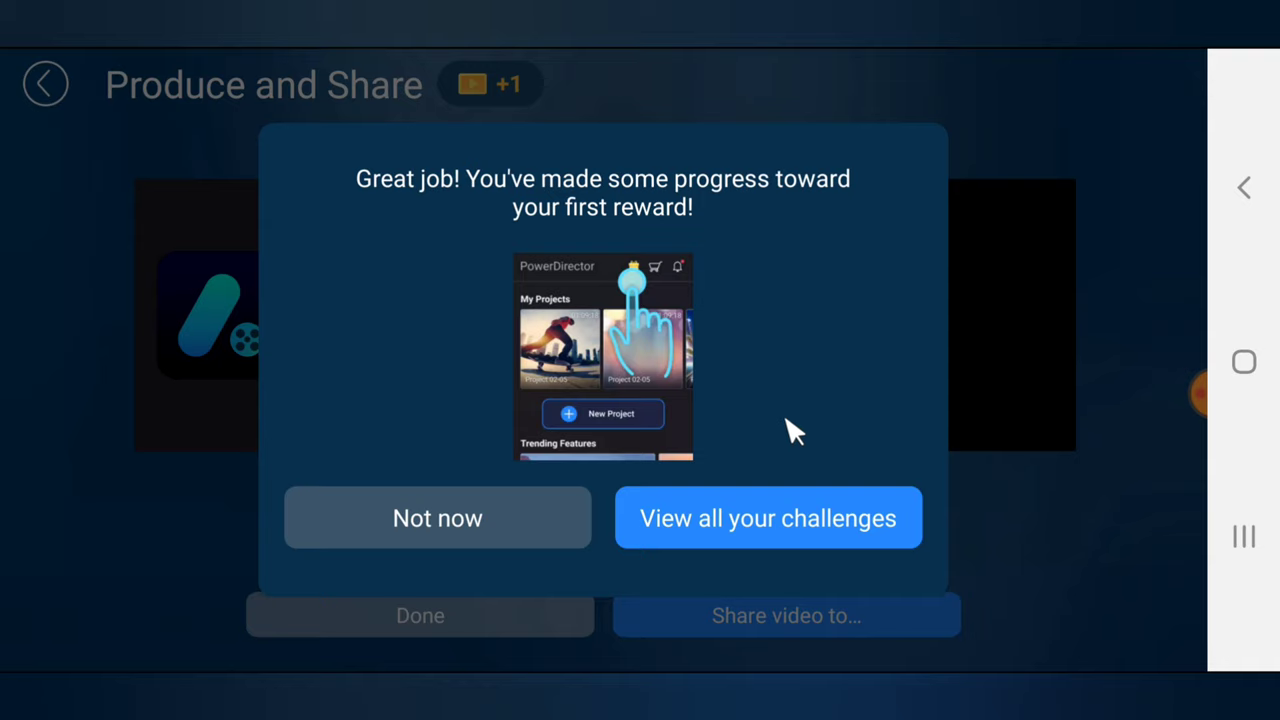
click(482, 537)
Switch to the phone's Gallery and open the PowerDirector album
click(1244, 362)
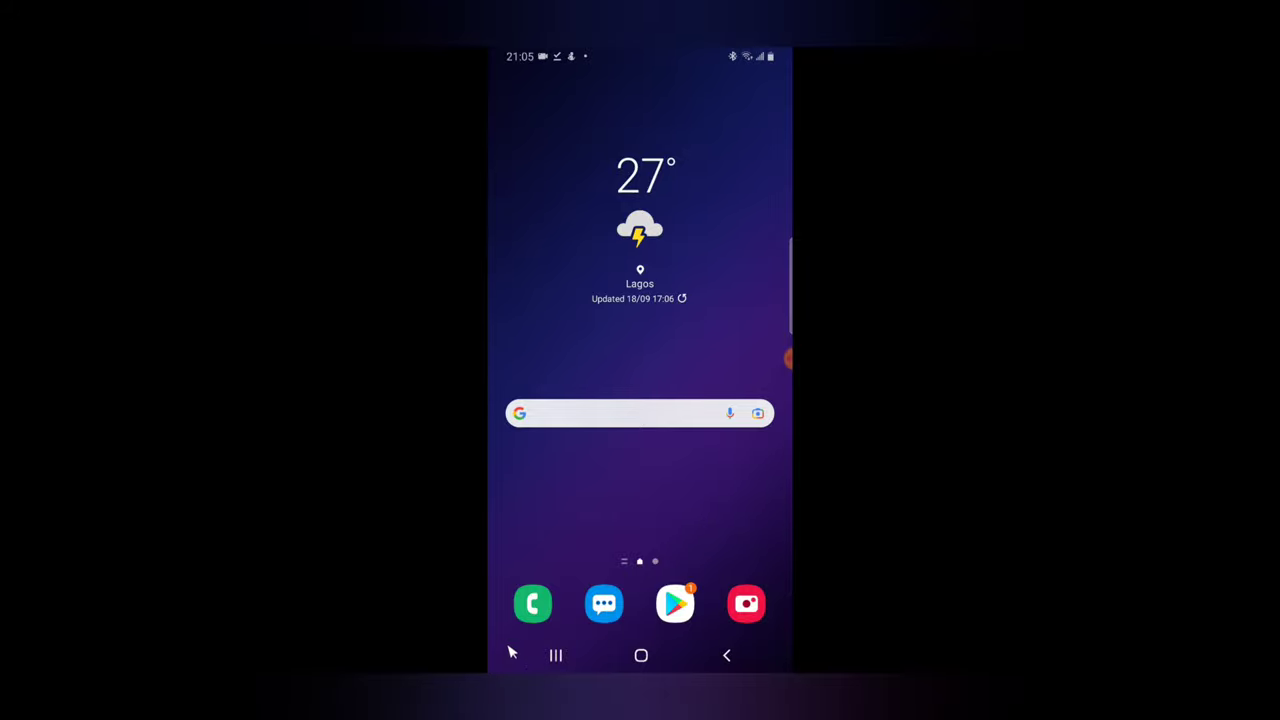
click(649, 655)
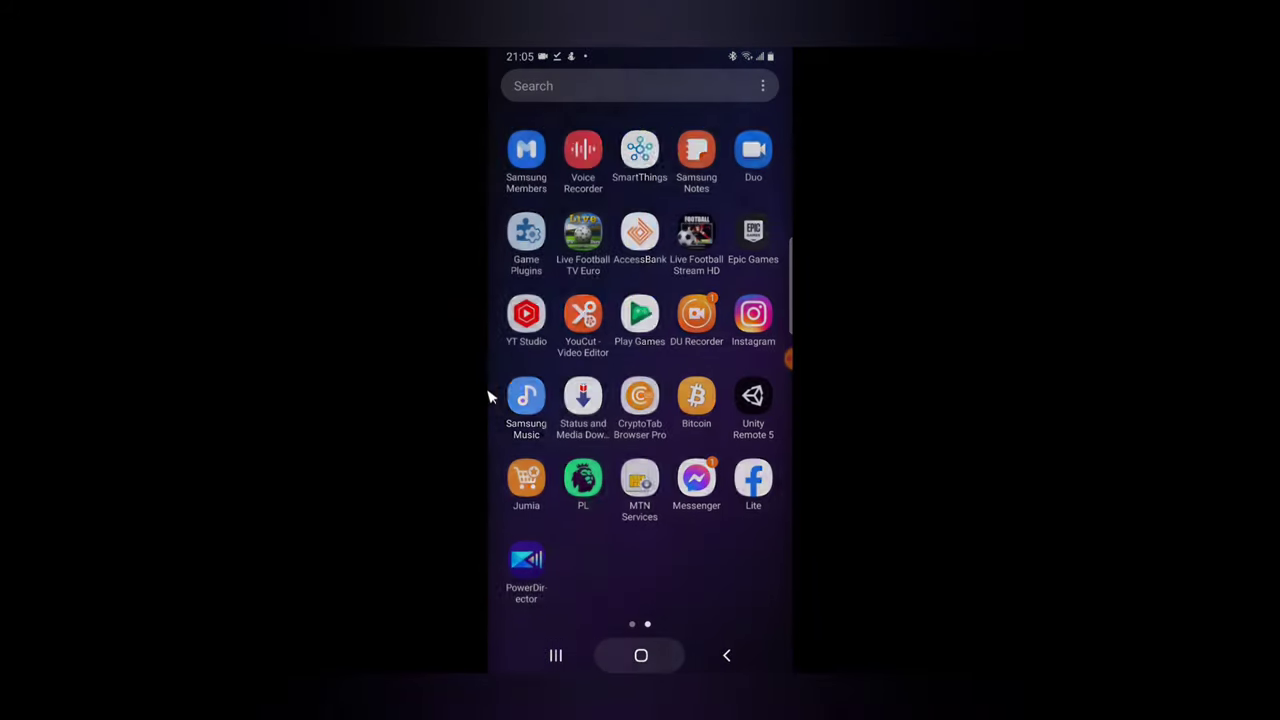
drag(593, 392, 720, 395)
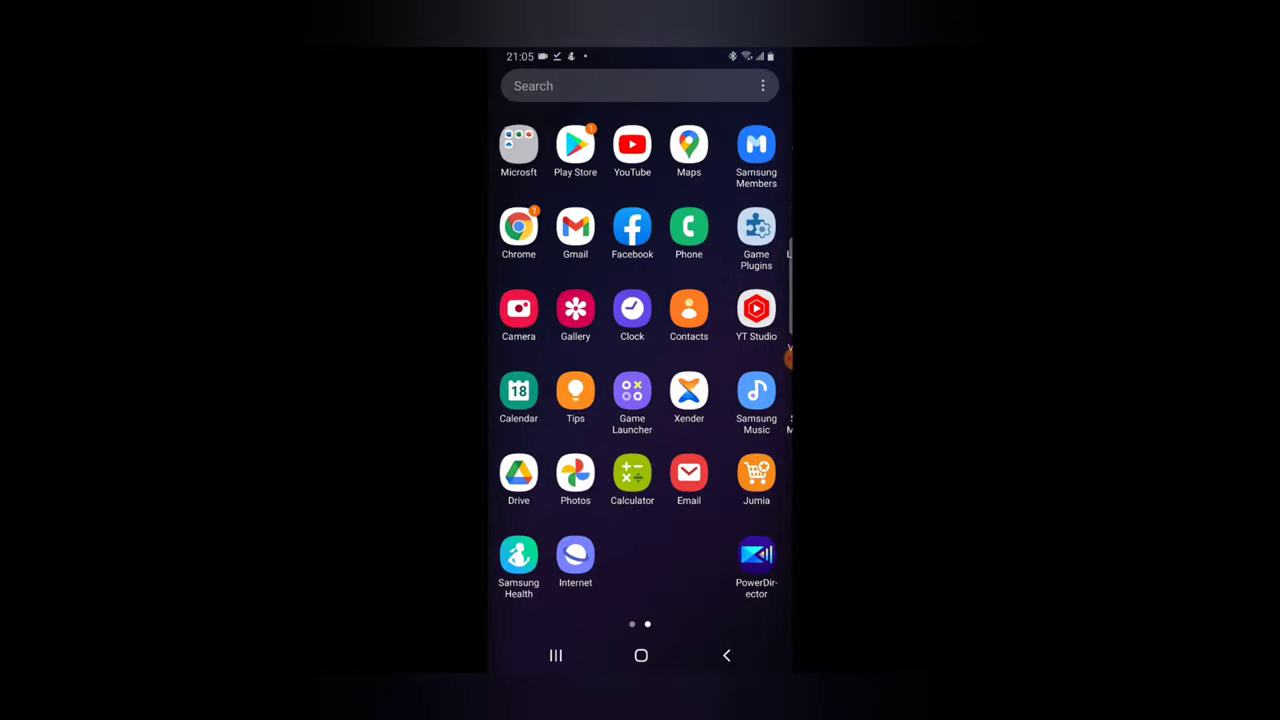
click(646, 314)
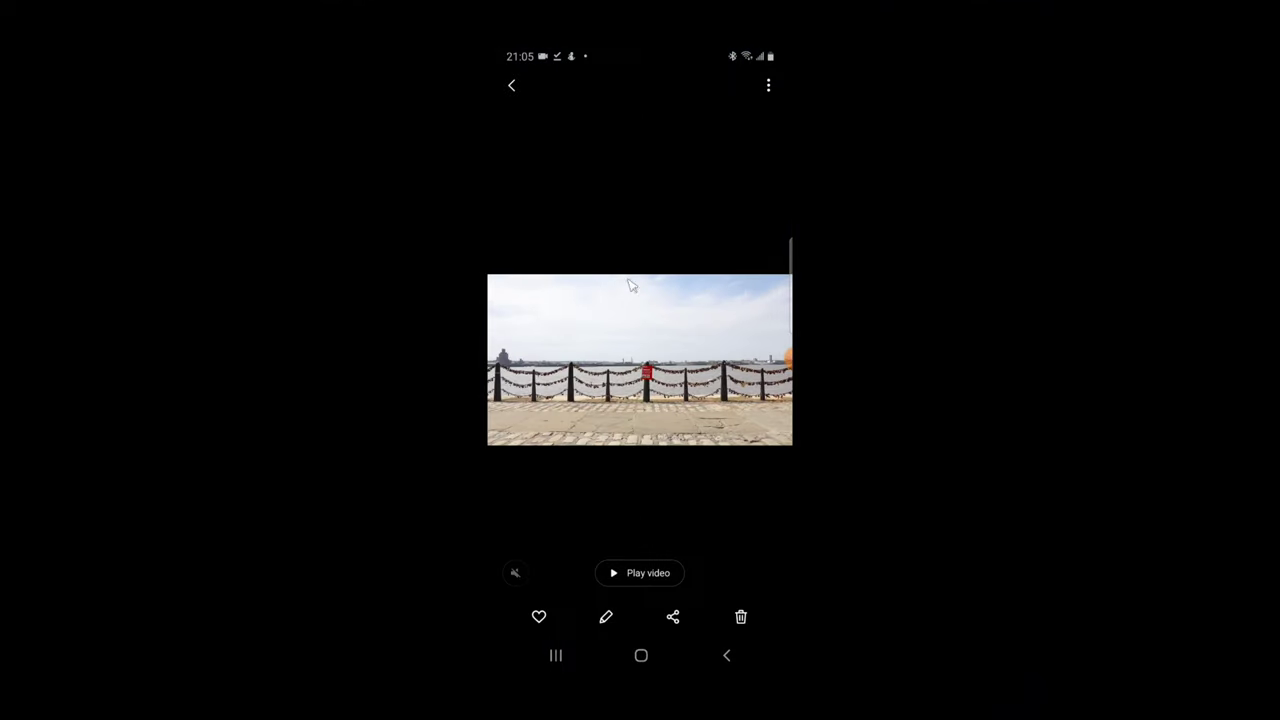
click(506, 84)
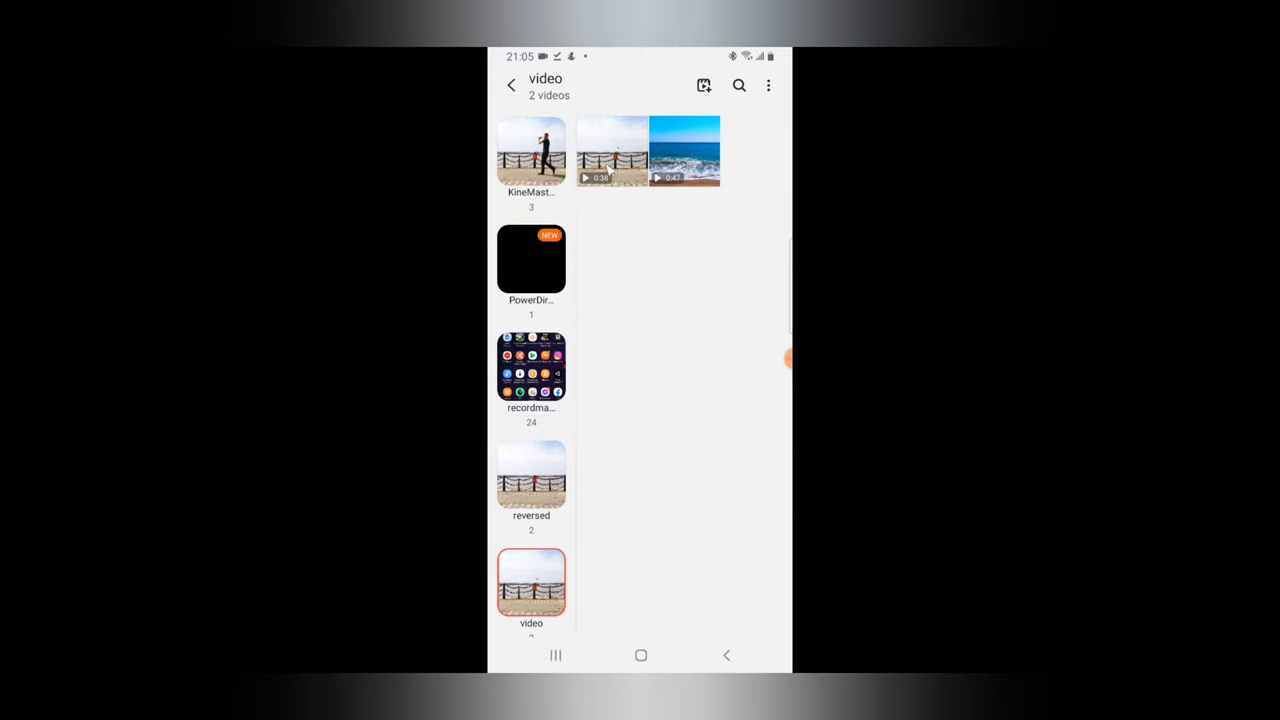
click(514, 86)
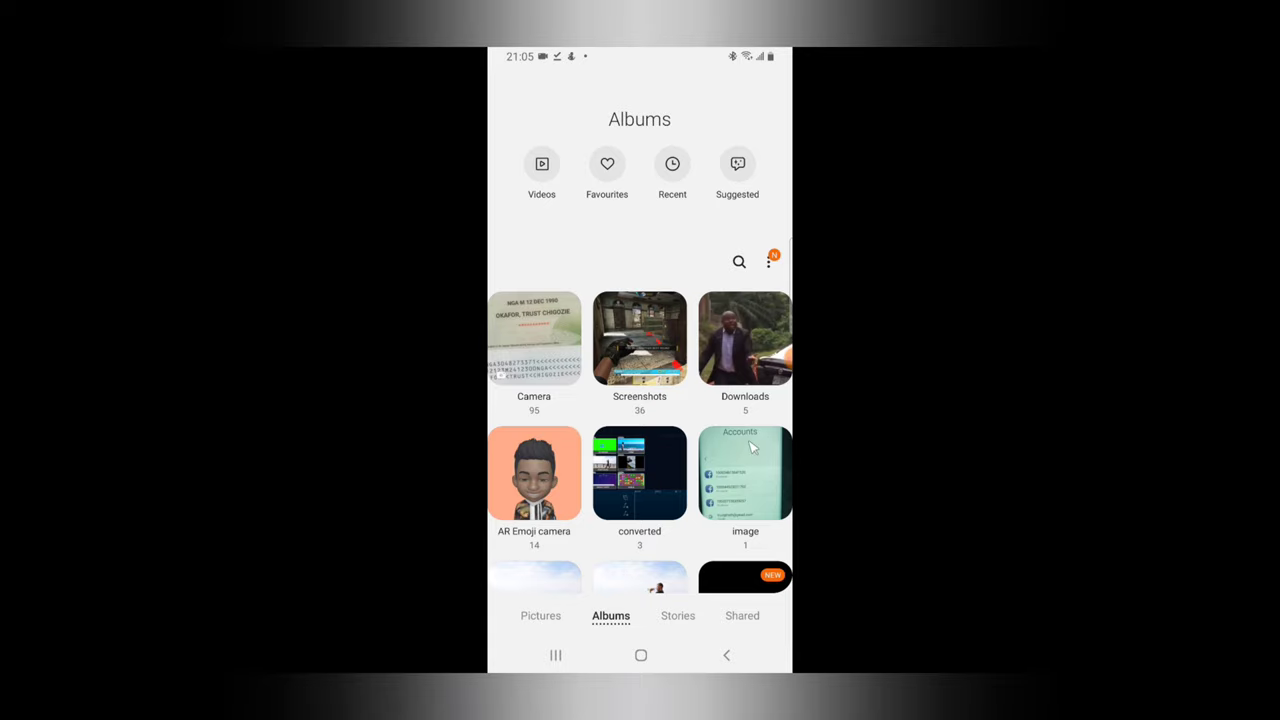
drag(697, 452, 633, 205)
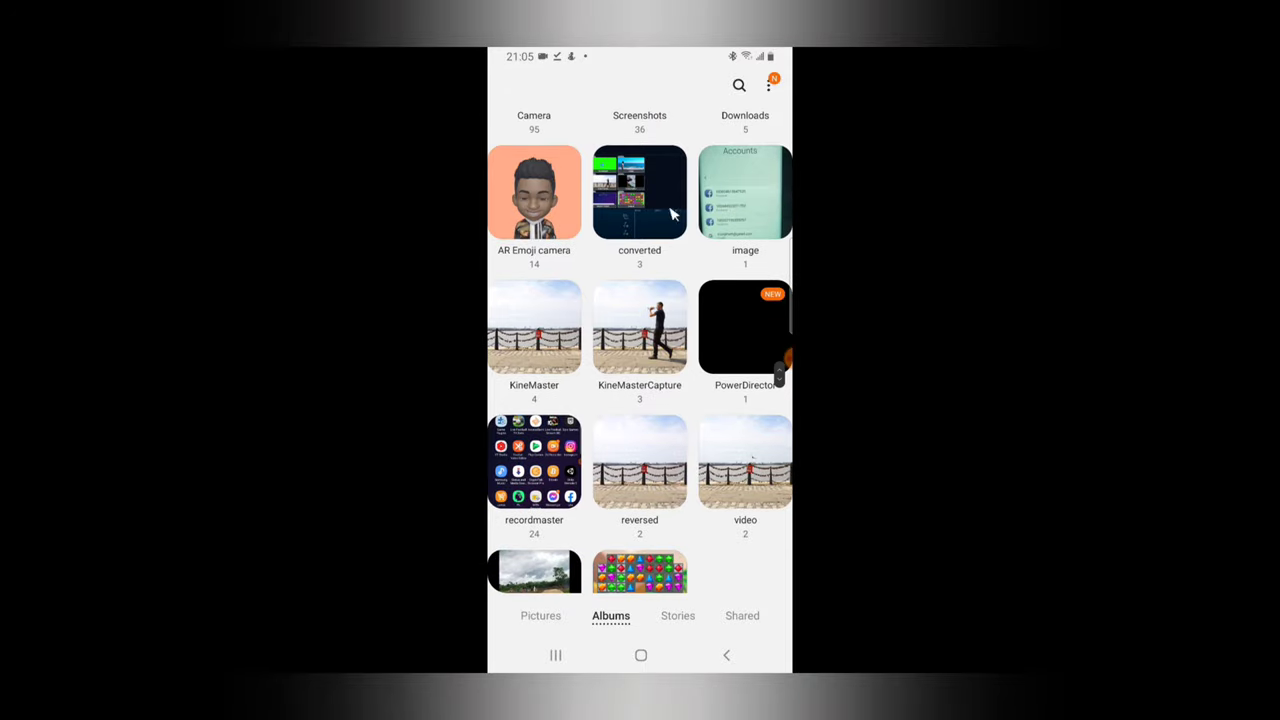
click(772, 340)
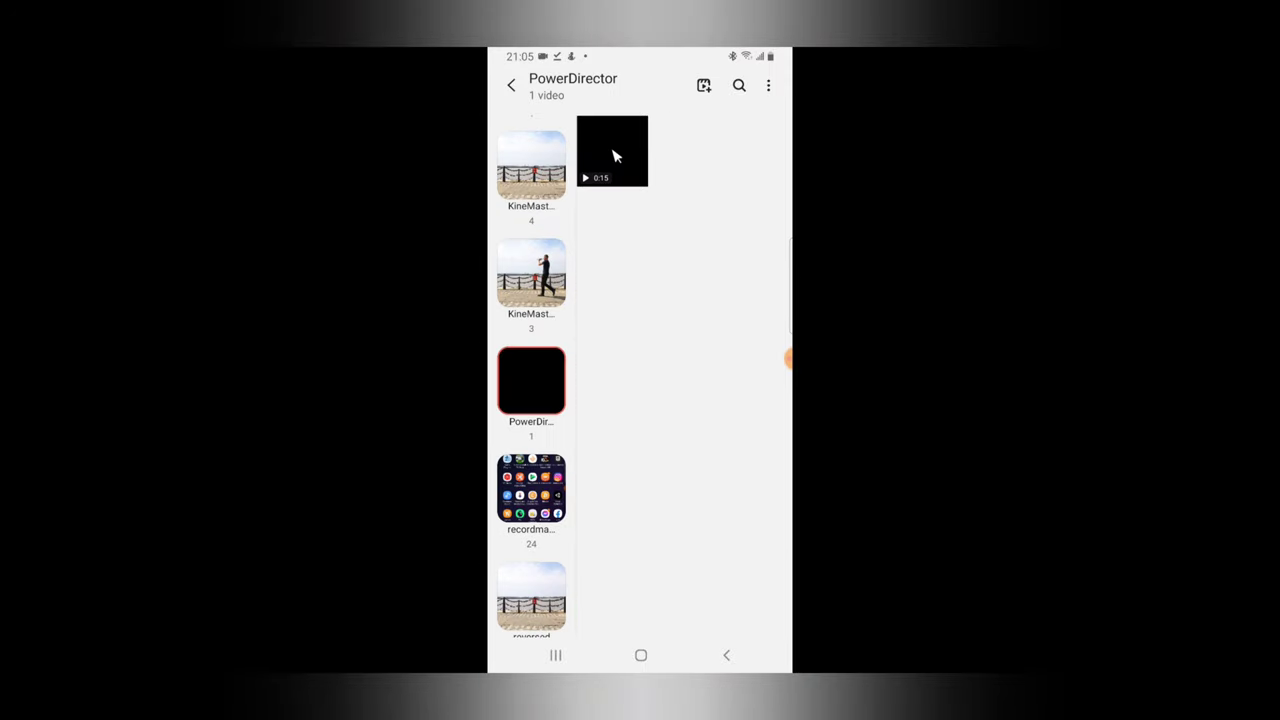
Play the exported video in the PowerDirector album to check its audio
click(614, 156)
click(645, 573)
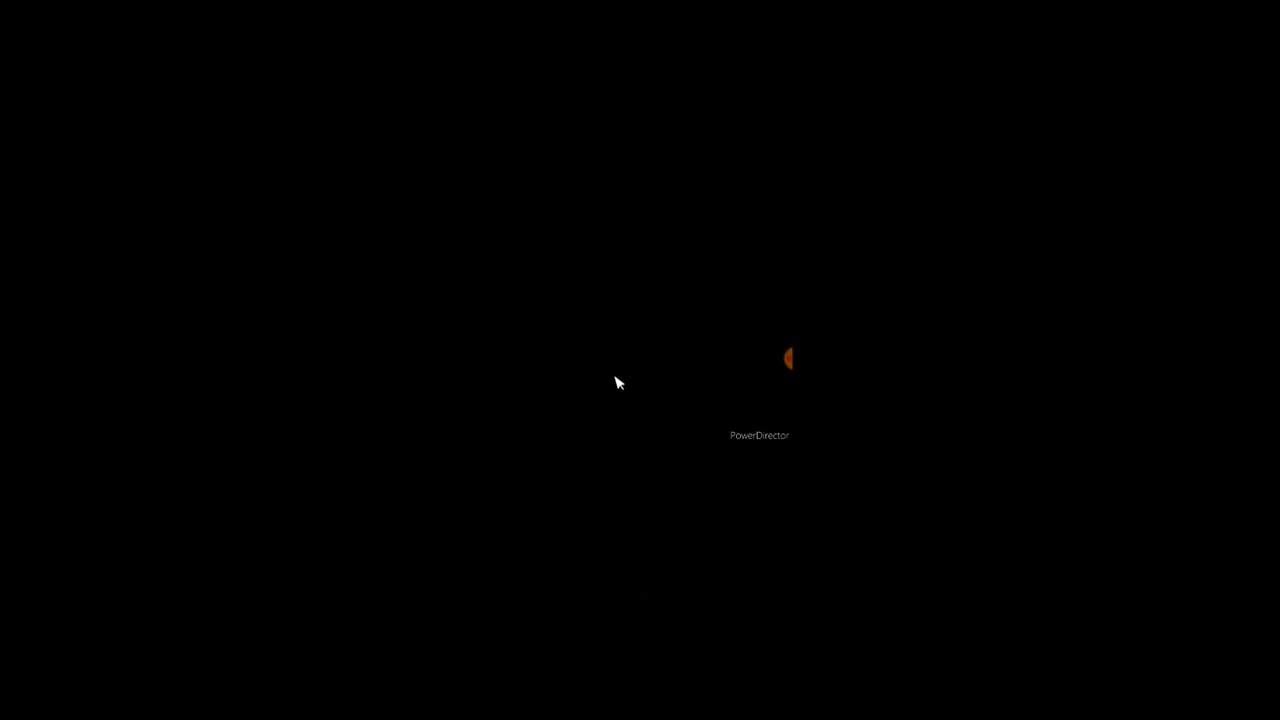
click(651, 436)
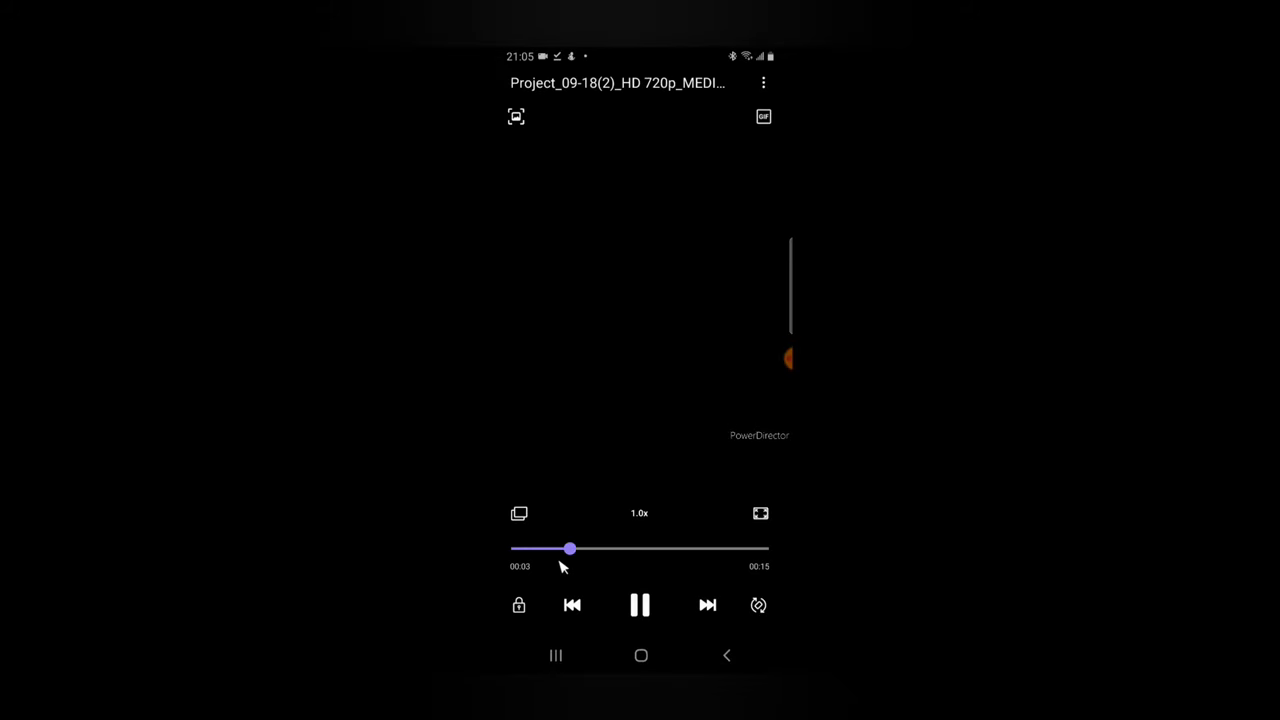
Switch back to PowerDirector and return from the production pages to the project's timeline
click(641, 655)
click(560, 656)
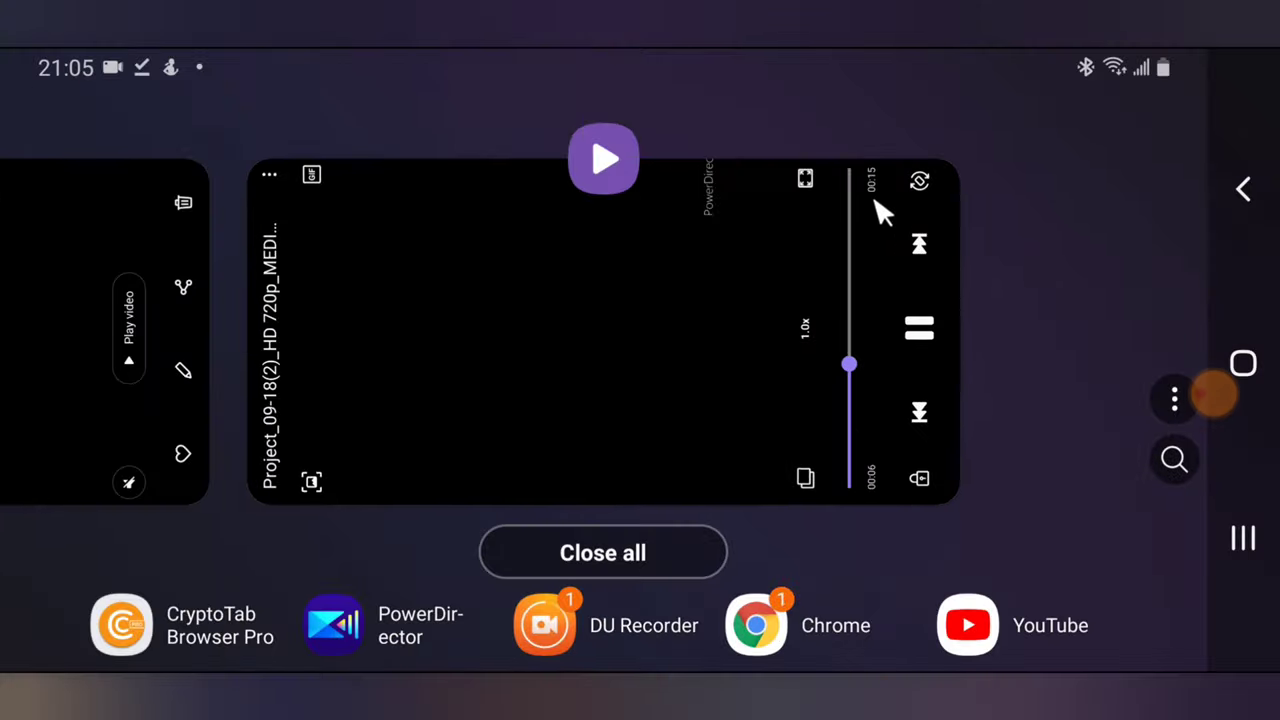
drag(525, 335, 749, 360)
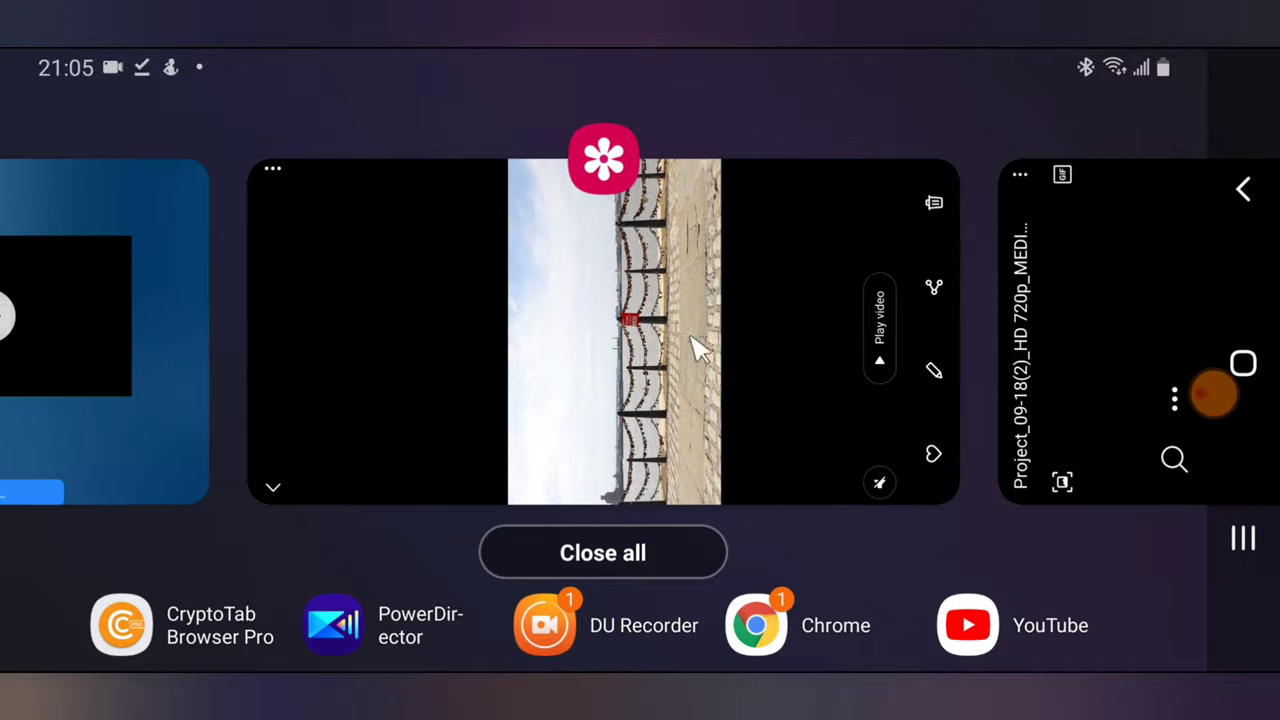
click(97, 310)
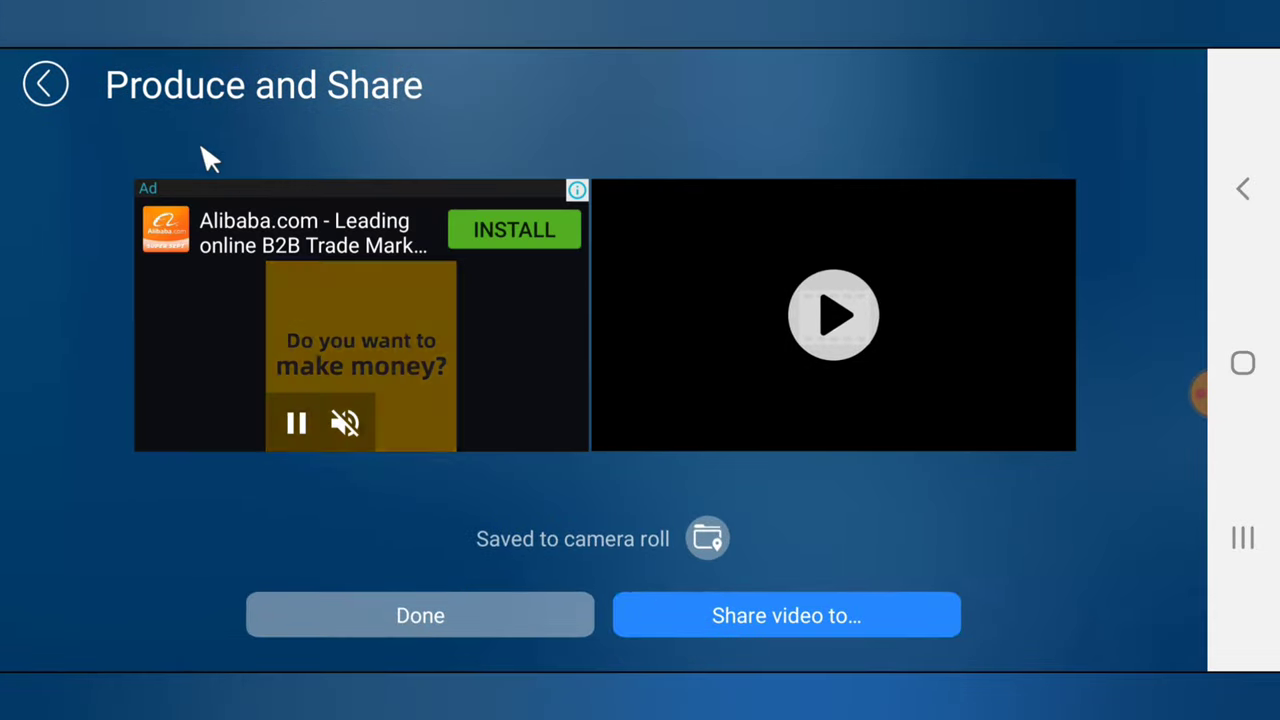
click(48, 86)
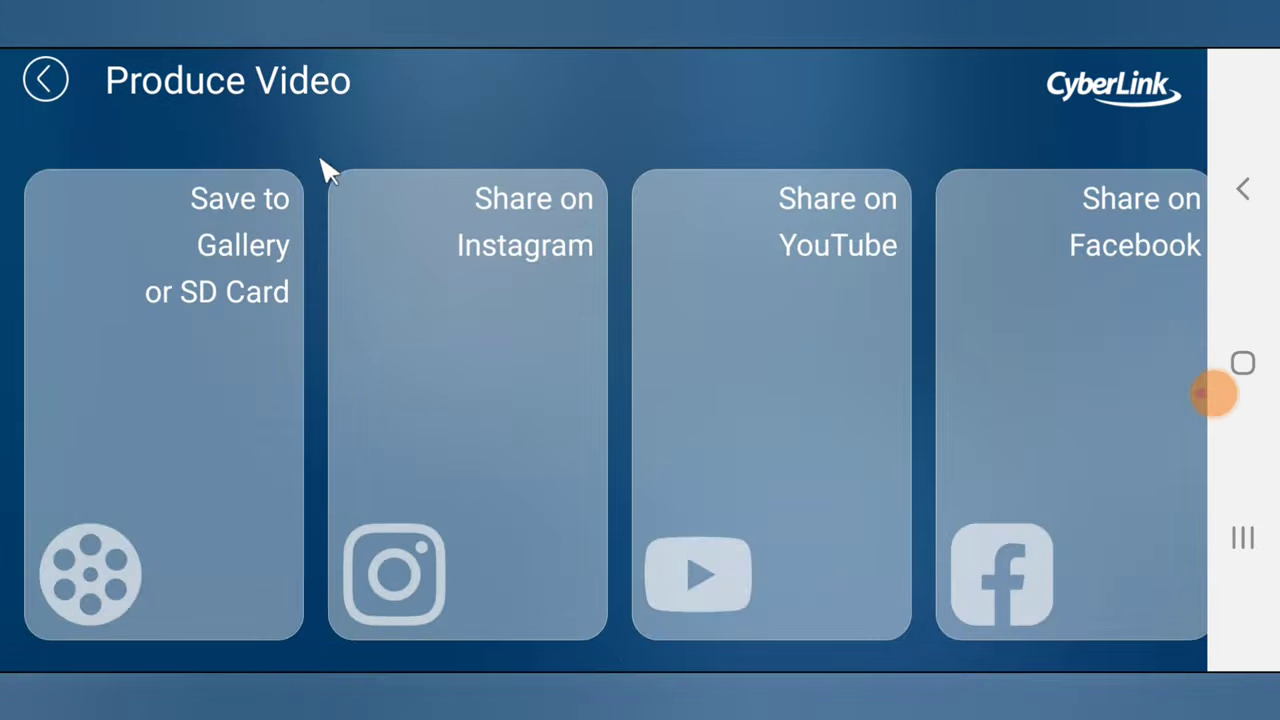
click(46, 78)
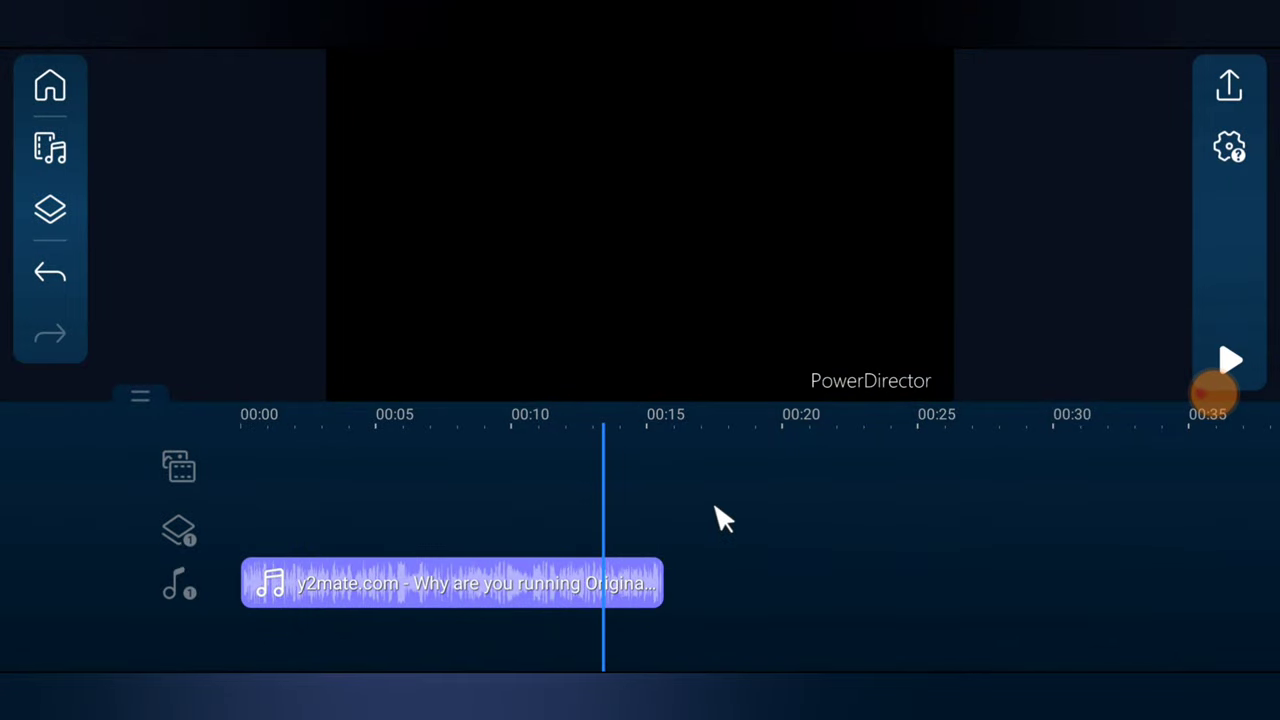
Add the 00:38 waterfront fence video from the video folder at the start of the timeline, above the extracted audio
drag(718, 506, 1081, 506)
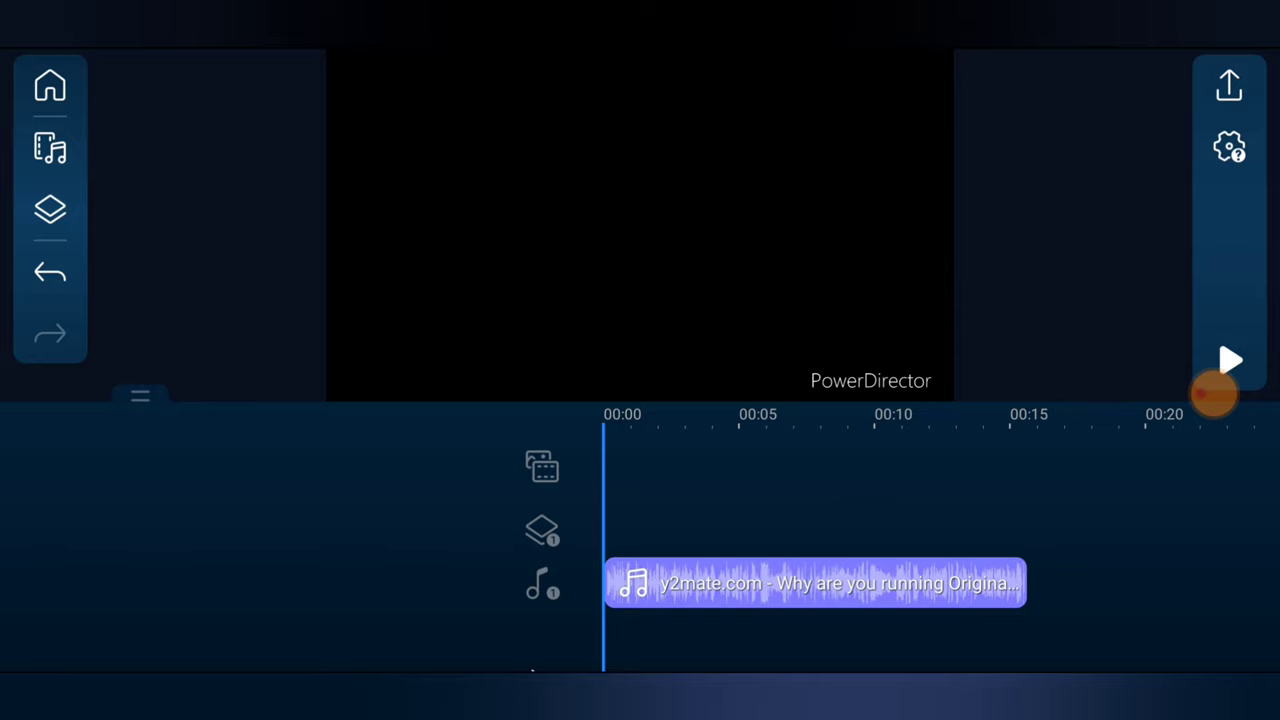
click(50, 150)
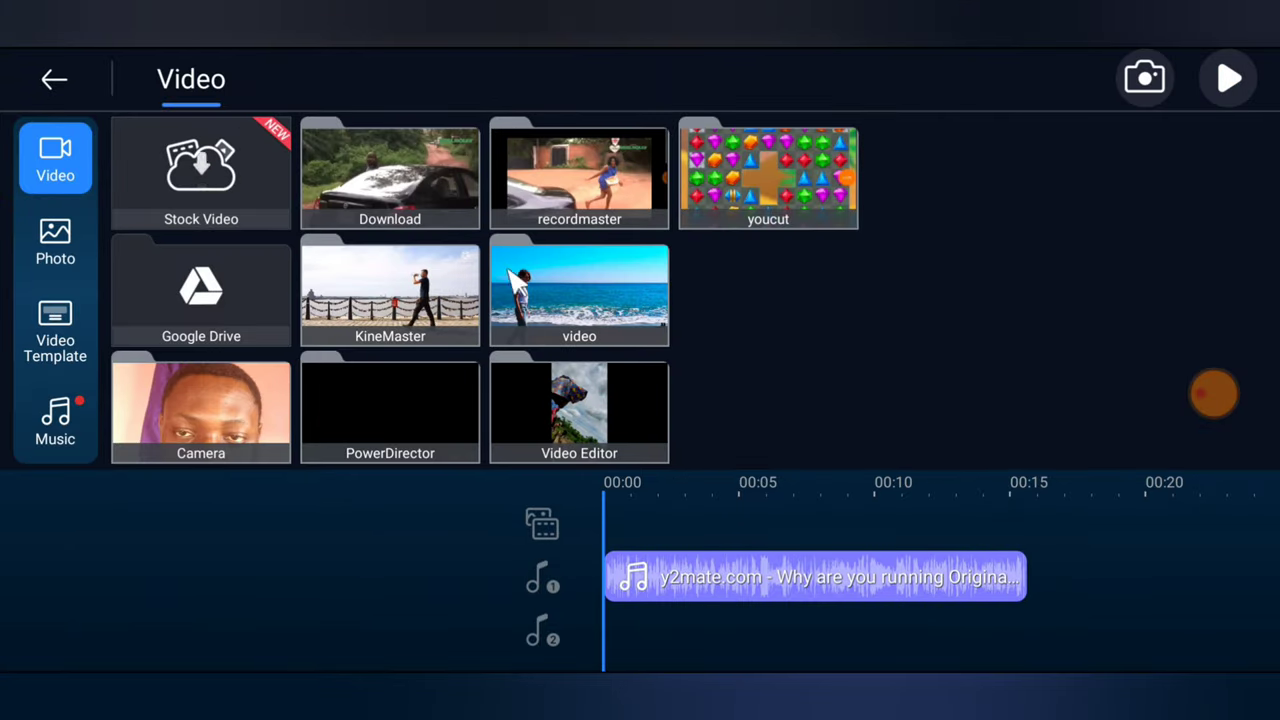
click(600, 297)
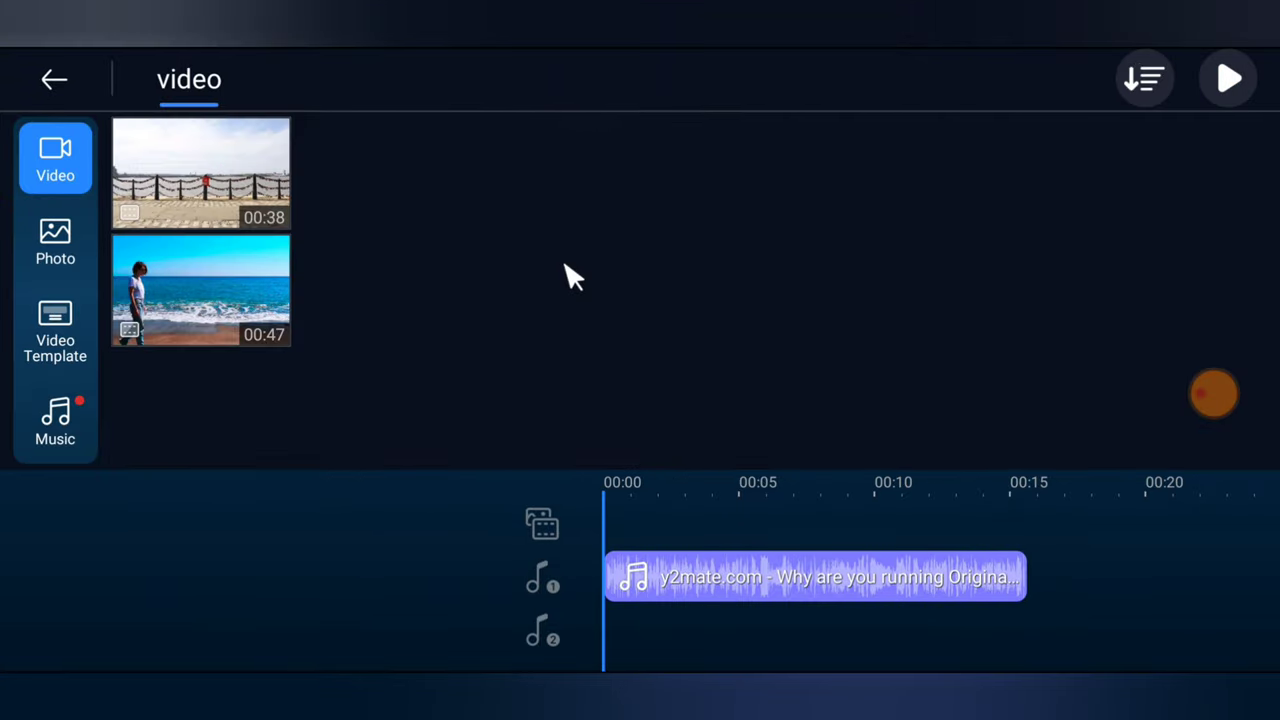
click(190, 195)
click(166, 177)
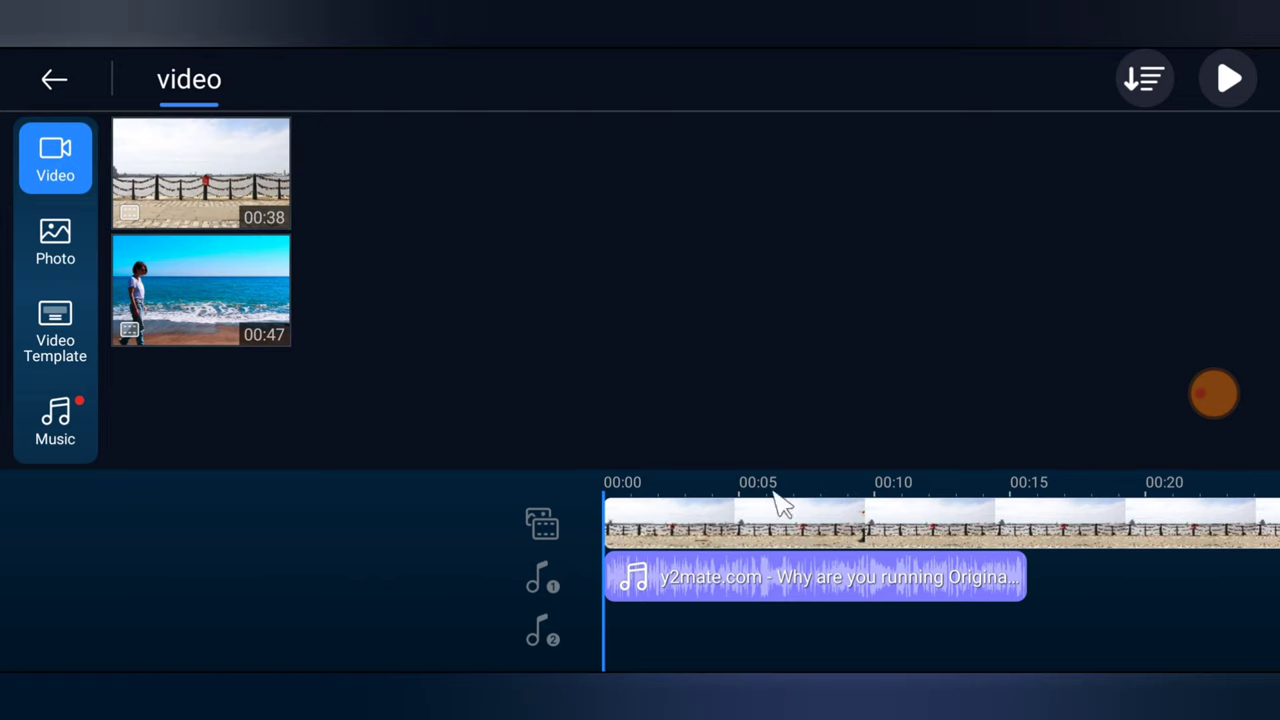
drag(1250, 640, 629, 629)
drag(706, 557, 1143, 606)
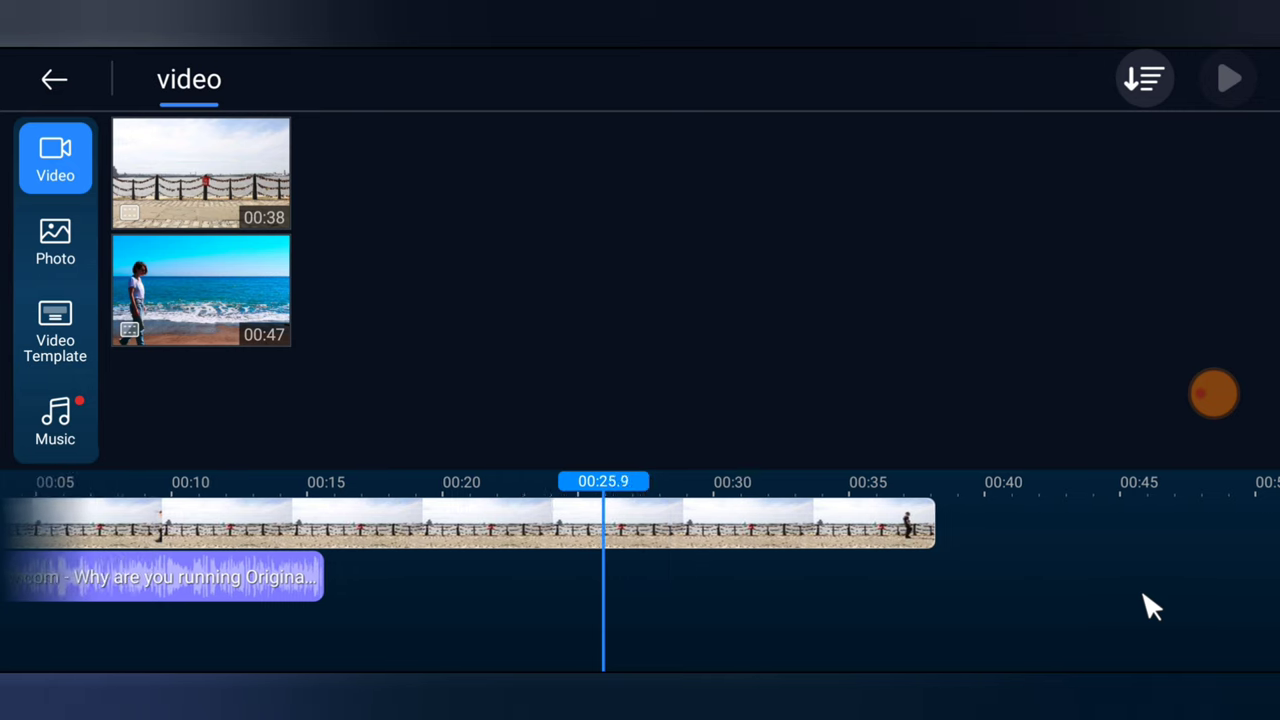
click(52, 80)
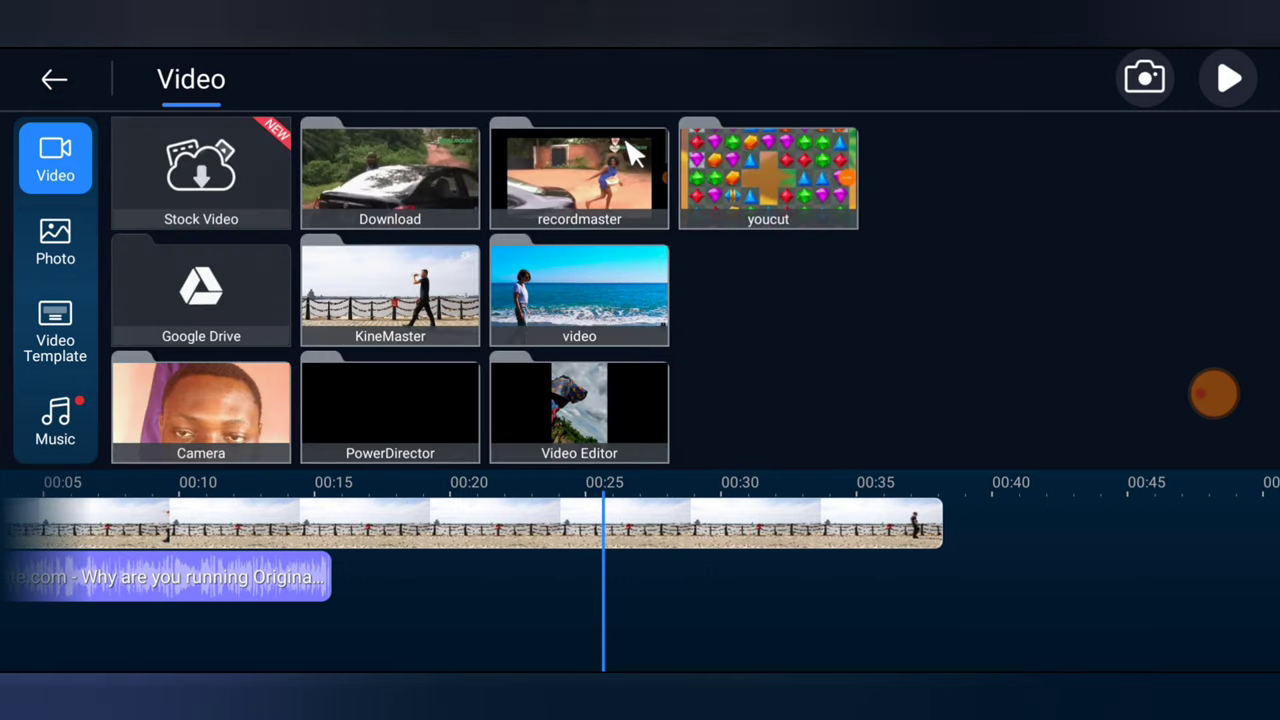
click(58, 85)
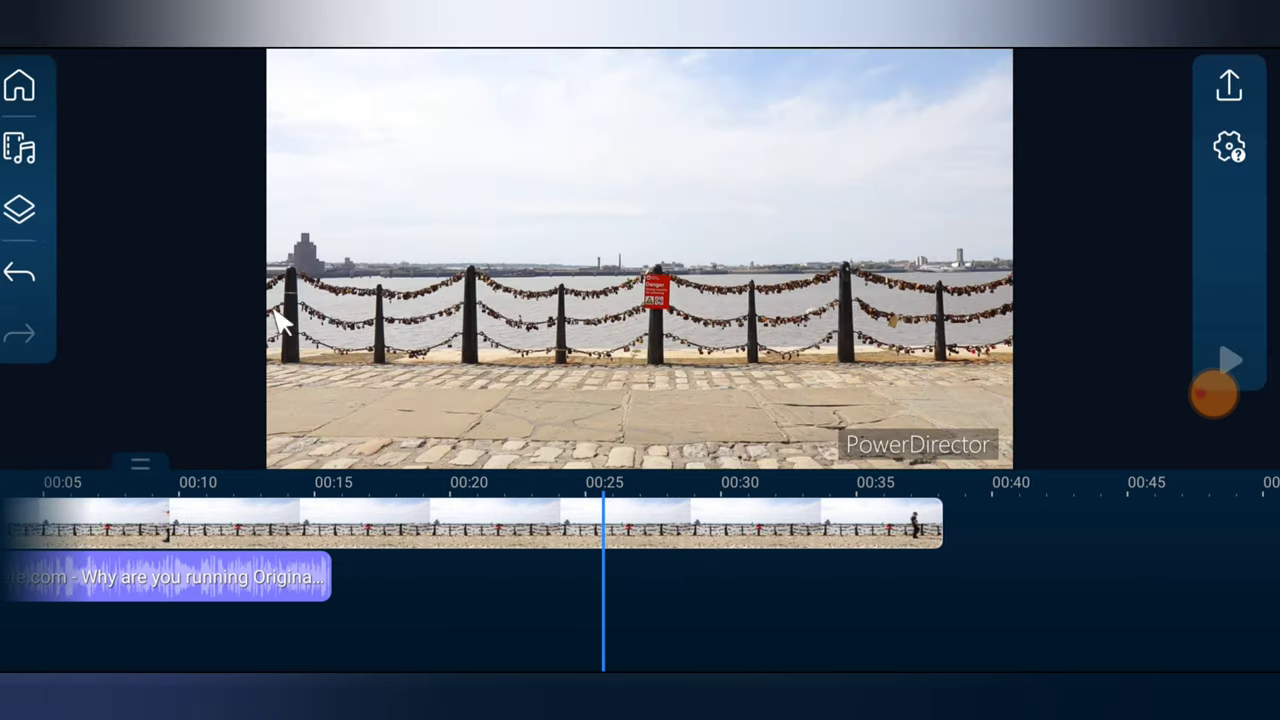
Split the fence video at about 00:25.6 and delete the part before the split
mouse_move(613, 583)
mouse_down()
mouse_move(864, 553)
mouse_move(590, 597)
mouse_move(628, 578)
mouse_up()
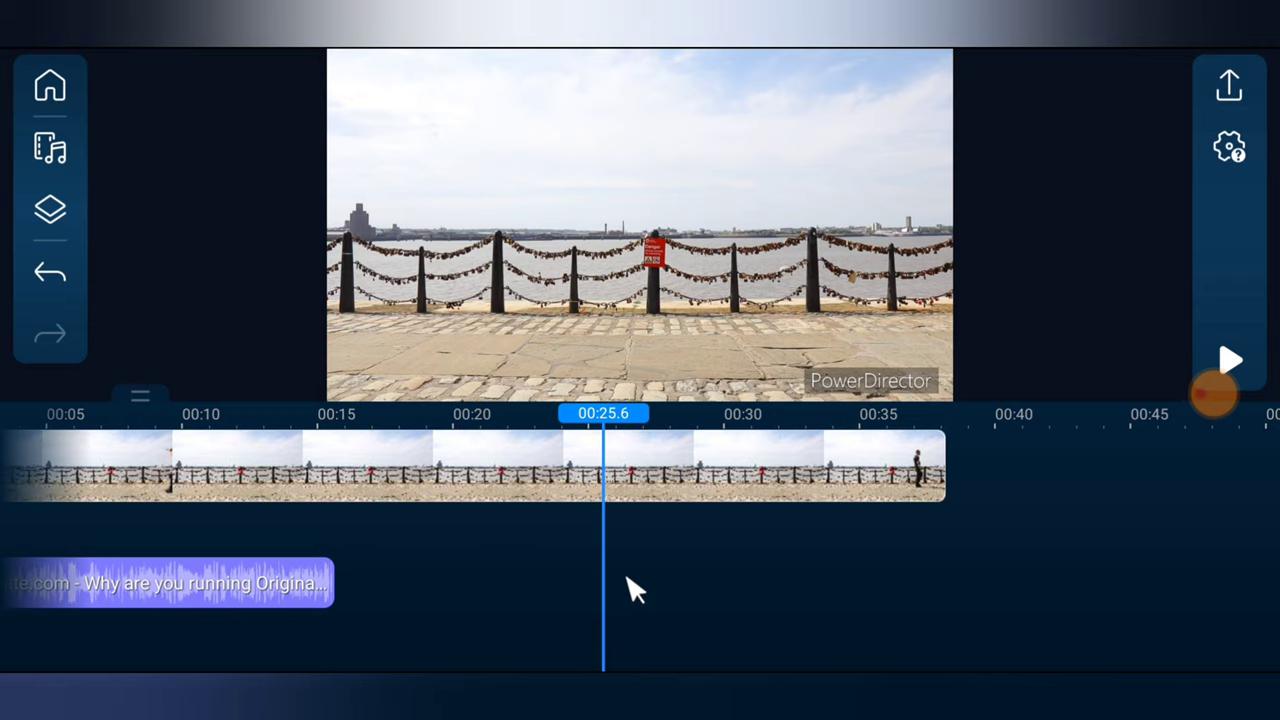
click(636, 460)
click(50, 618)
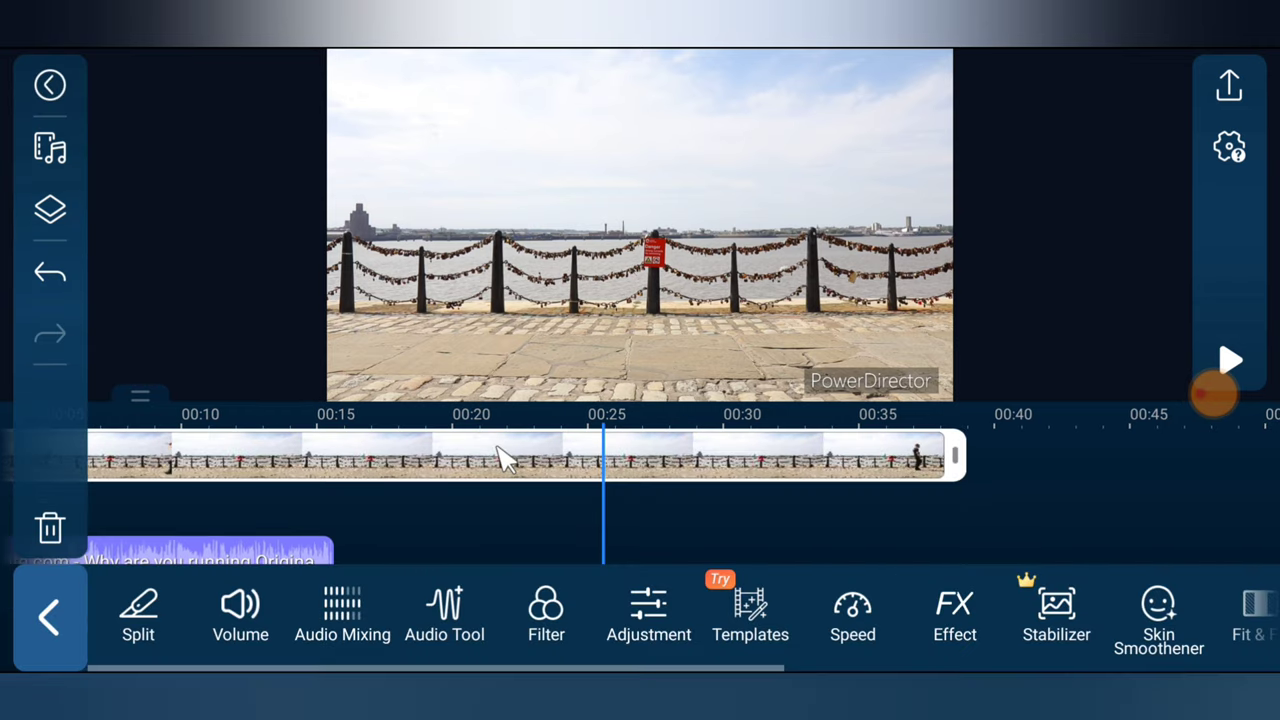
click(130, 628)
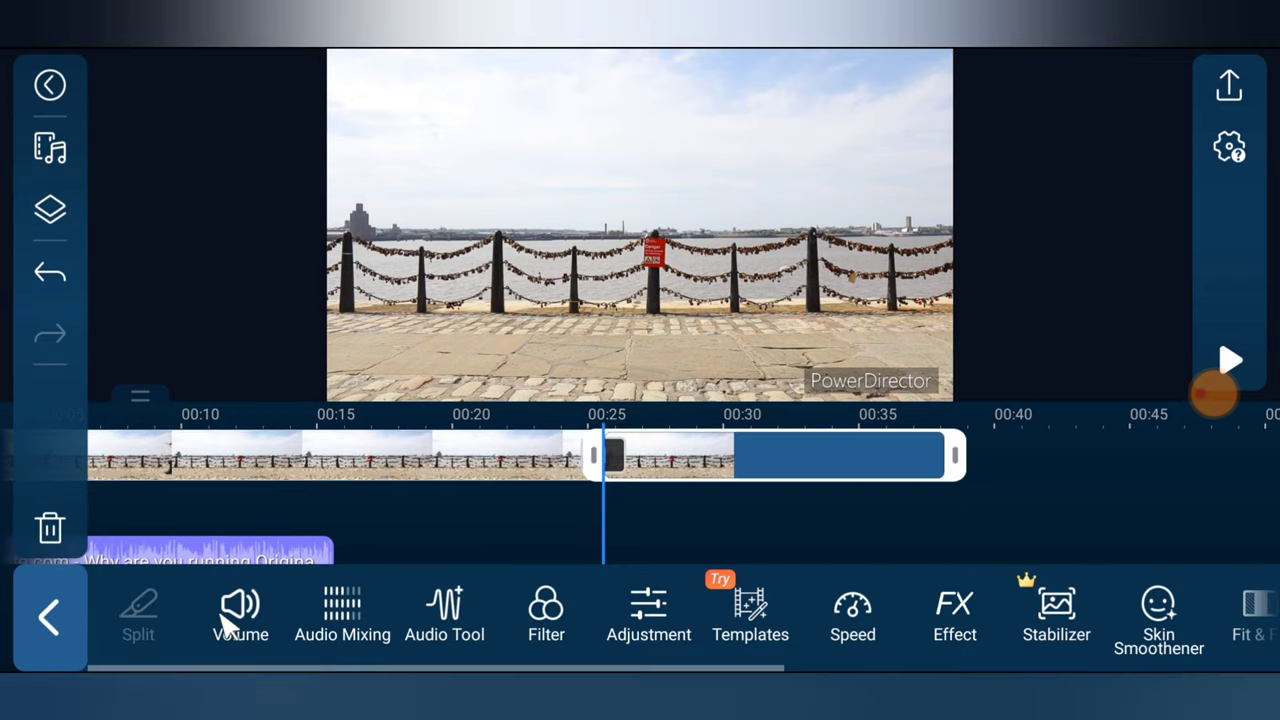
click(524, 467)
click(50, 527)
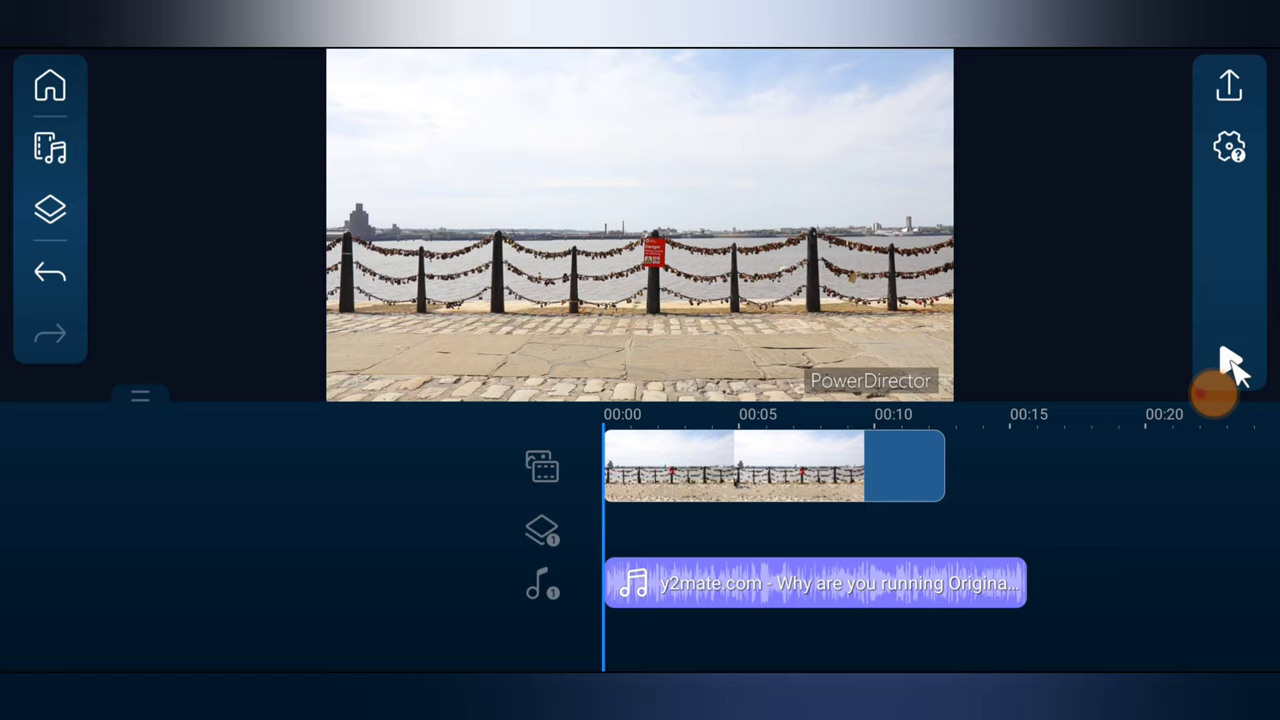
Play back the opening seconds of the fence video together with the extracted audio
drag(766, 557, 710, 570)
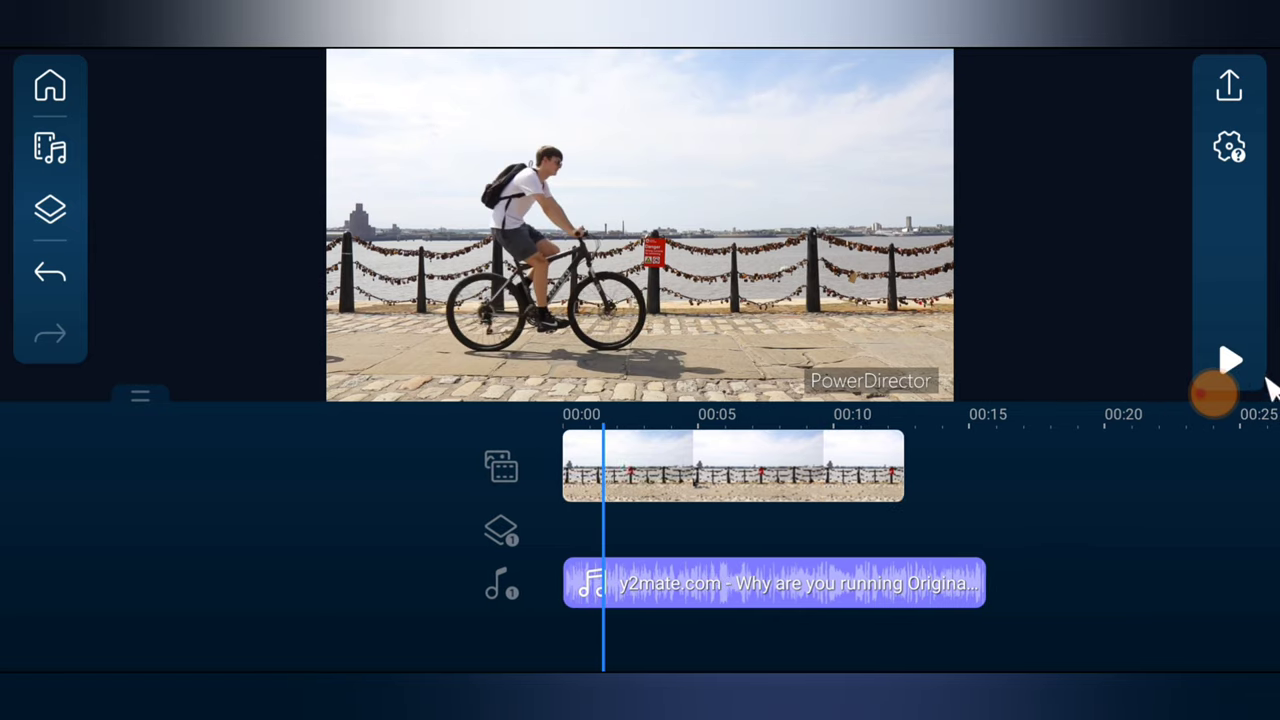
click(1233, 363)
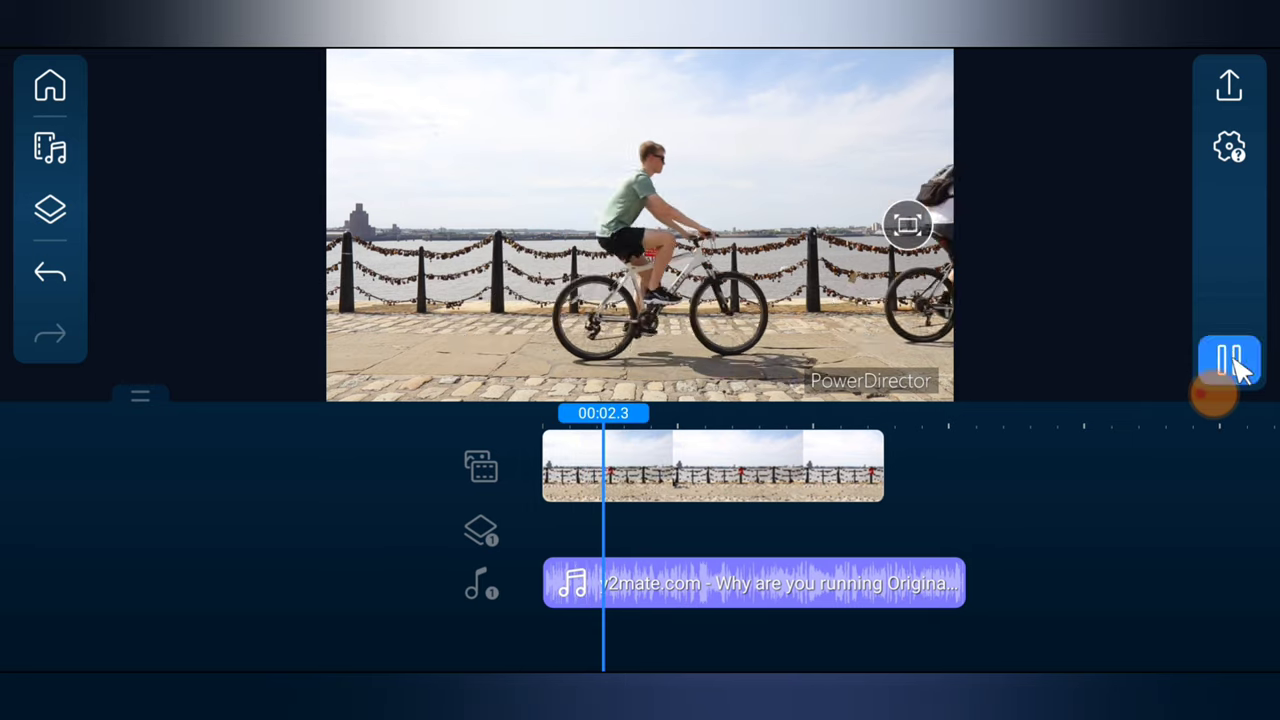
click(1233, 364)
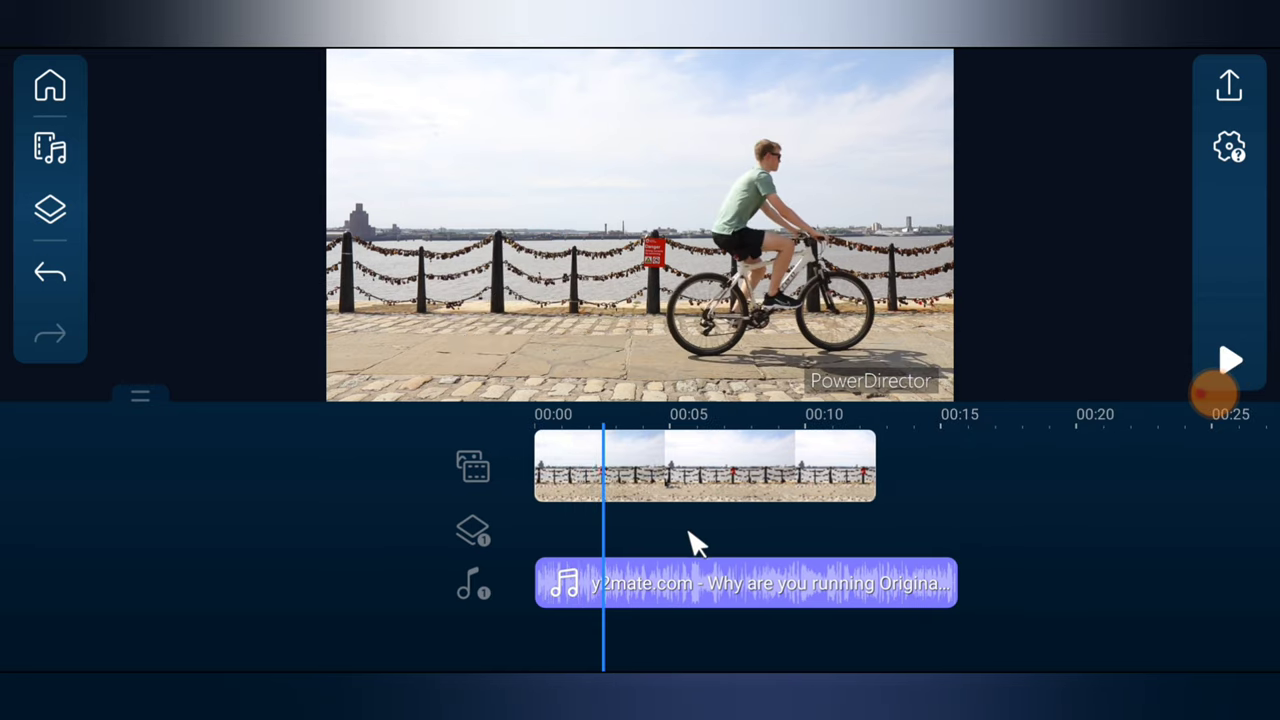
Split the extracted audio clip at about 00:01.8 and delete the part before the split
click(690, 590)
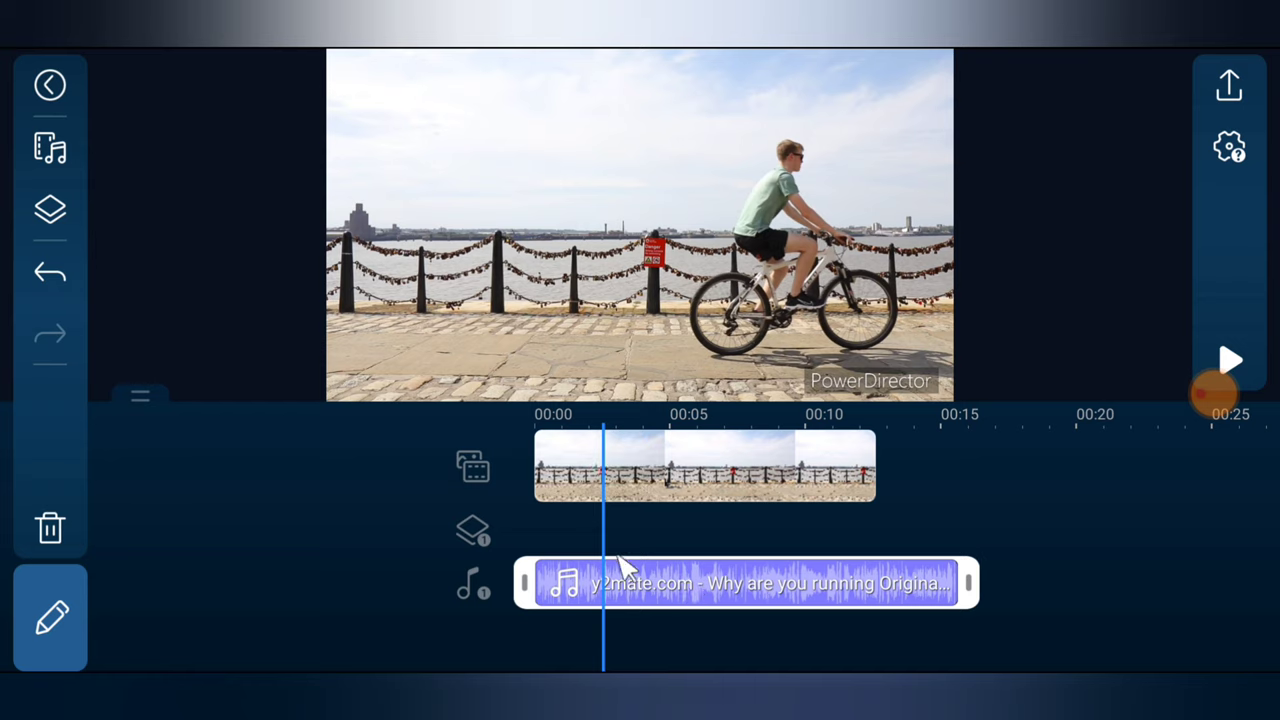
click(70, 630)
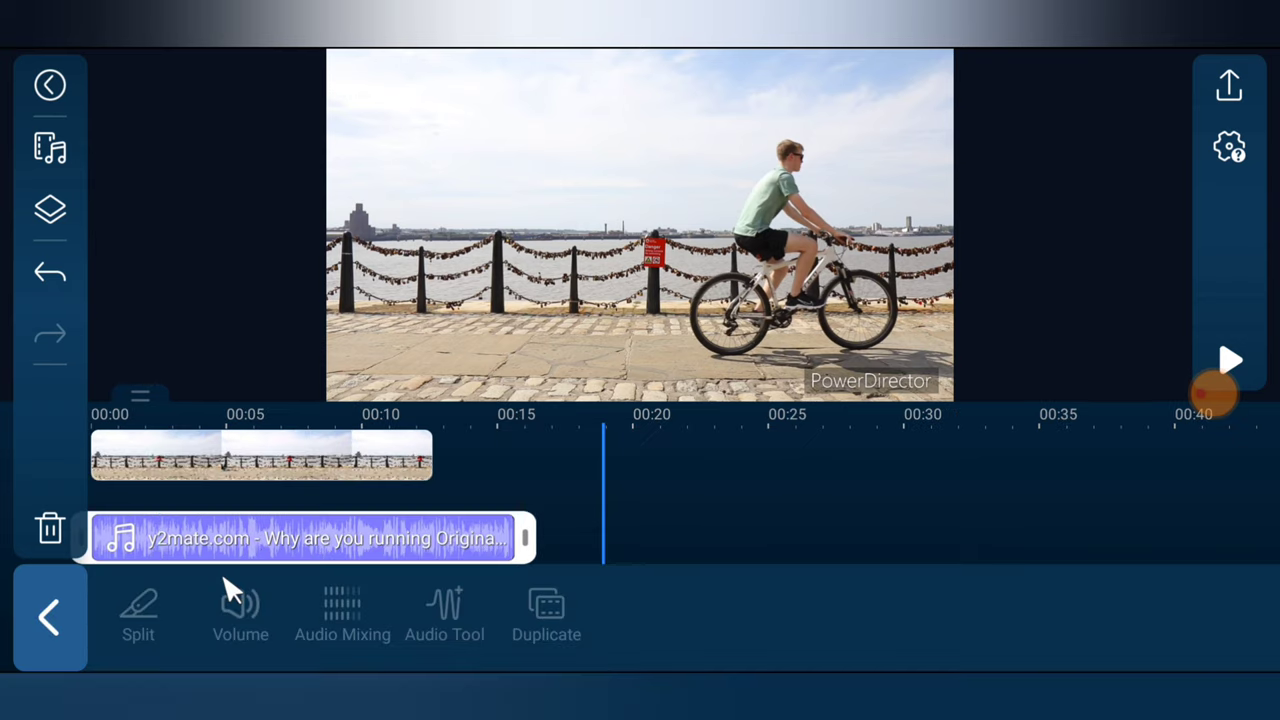
drag(960, 534, 1160, 468)
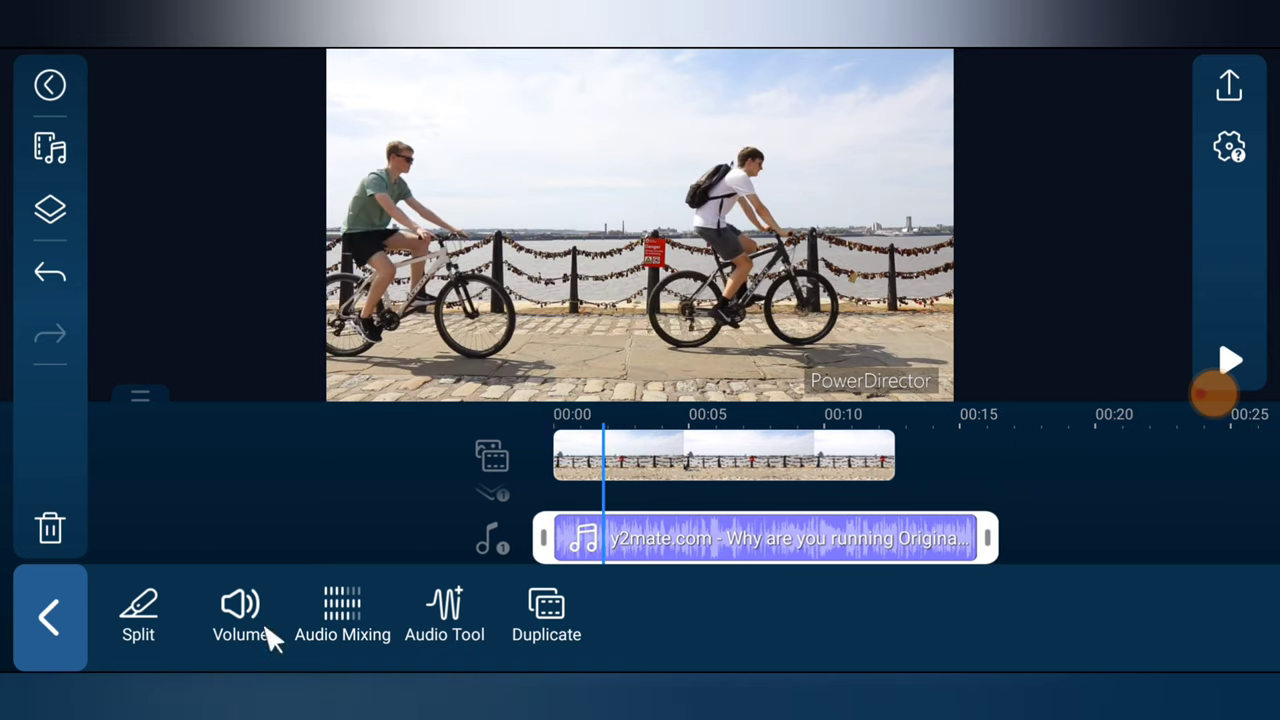
click(145, 618)
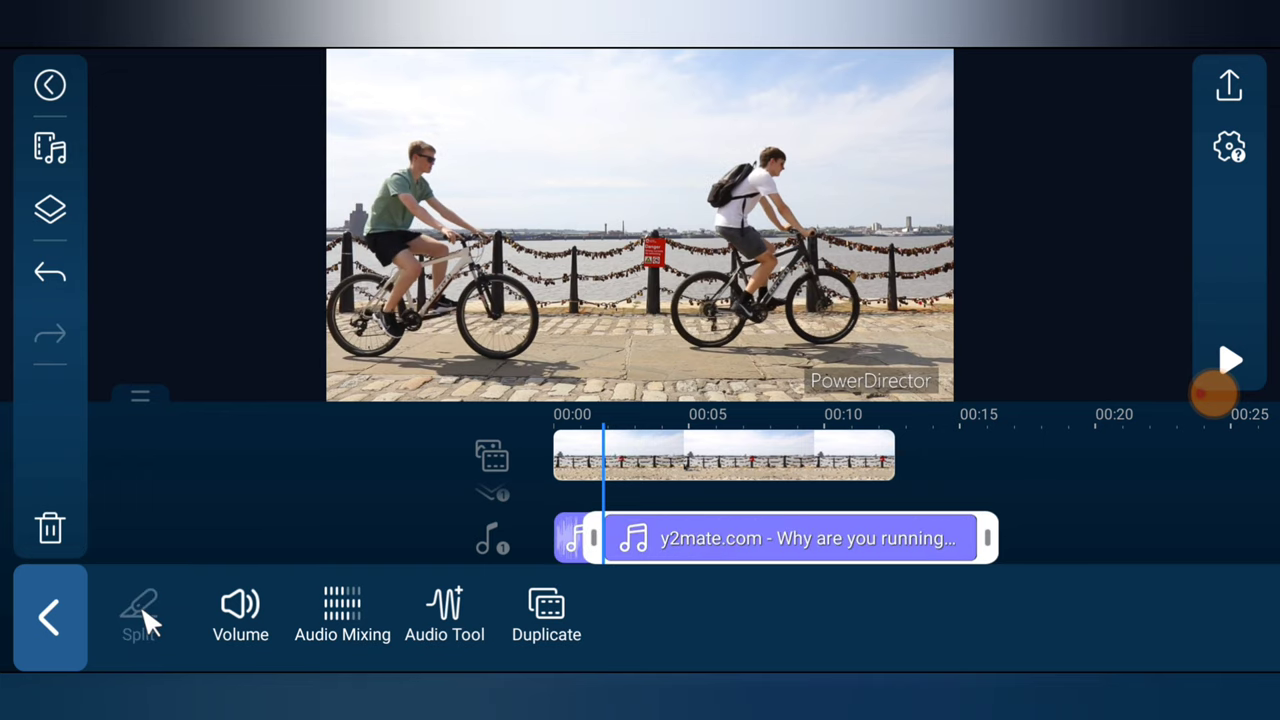
click(578, 534)
click(45, 530)
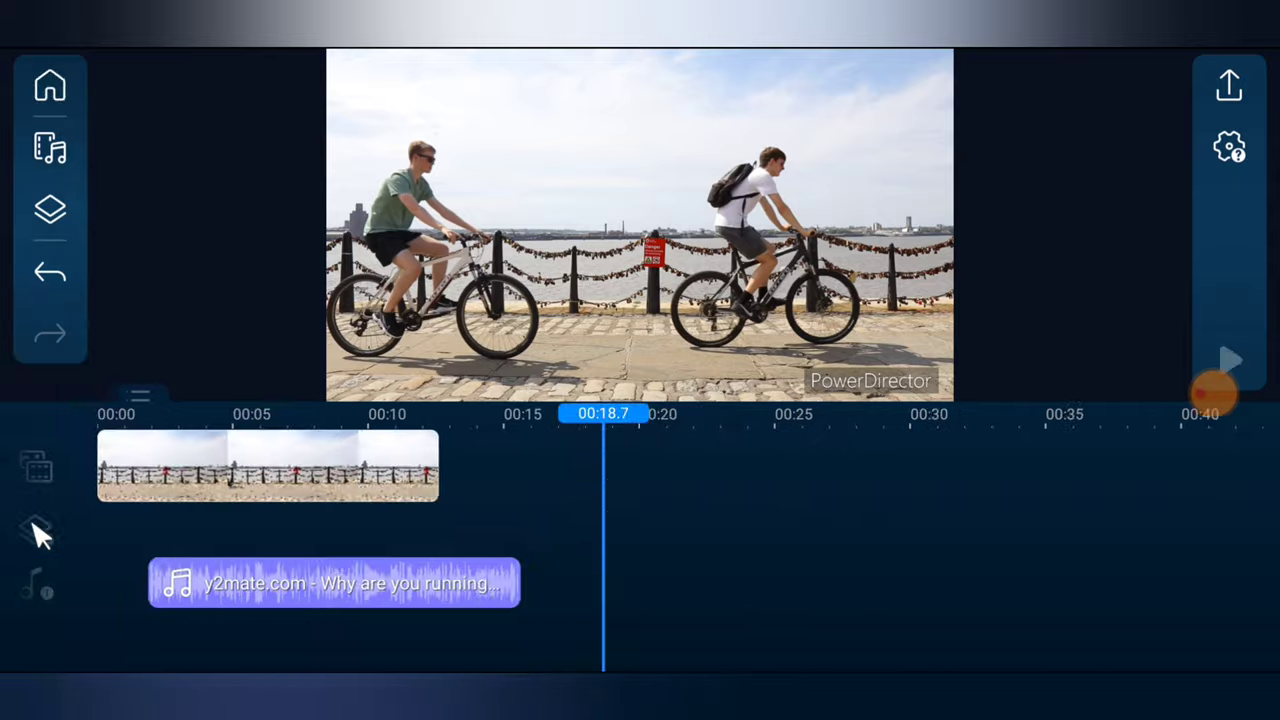
Move the remaining audio clip to the start of the timeline so it begins together with the fence video
click(388, 597)
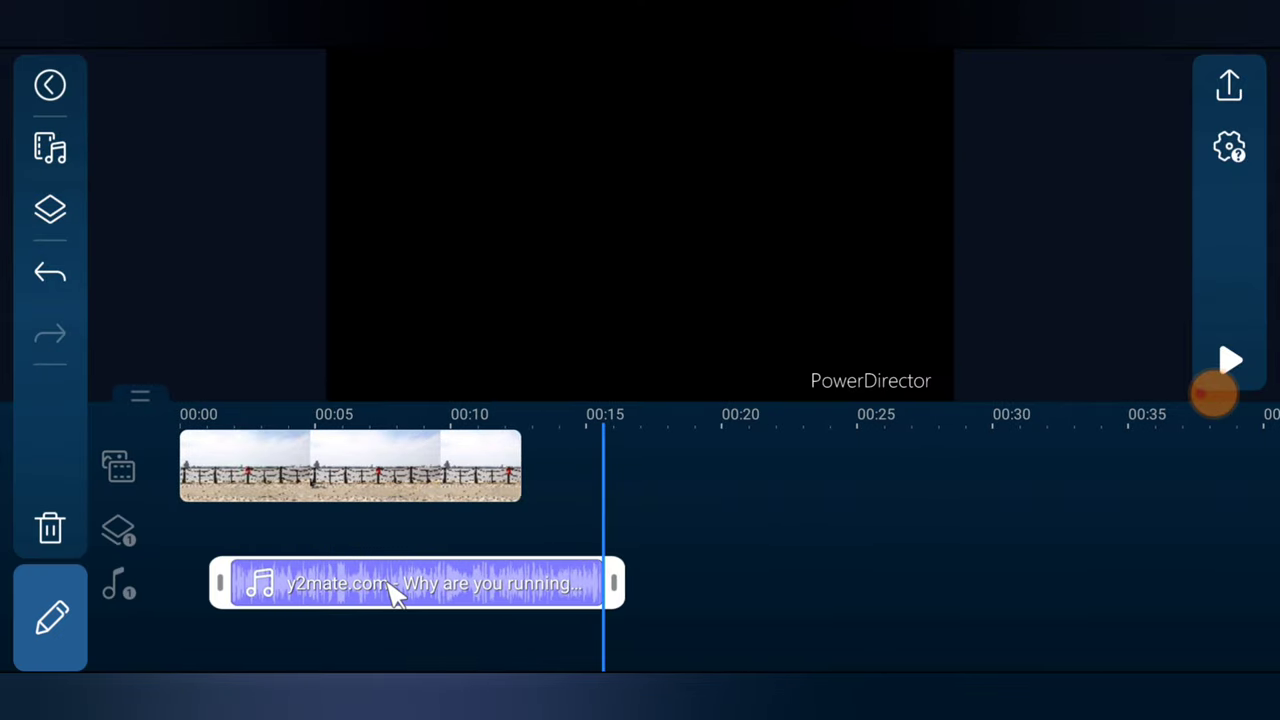
drag(405, 578, 606, 597)
click(697, 597)
click(697, 597)
click(438, 465)
drag(438, 465, 625, 465)
click(650, 583)
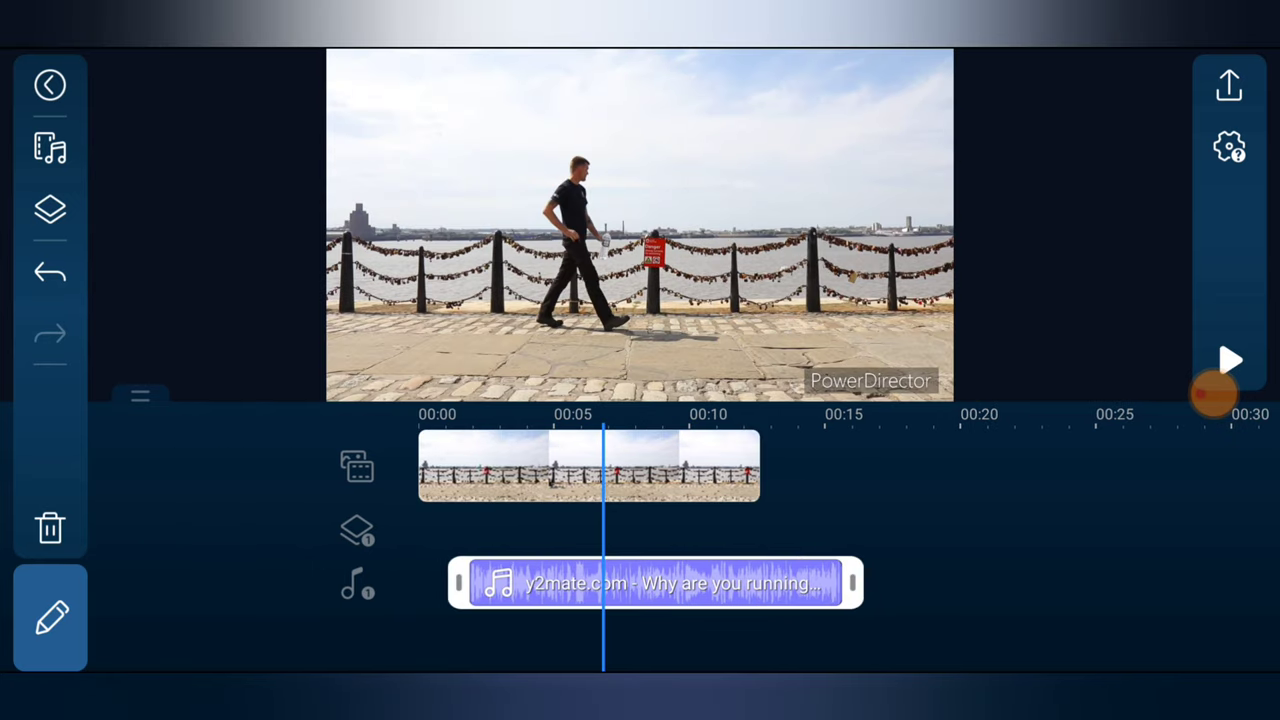
drag(655, 583, 553, 583)
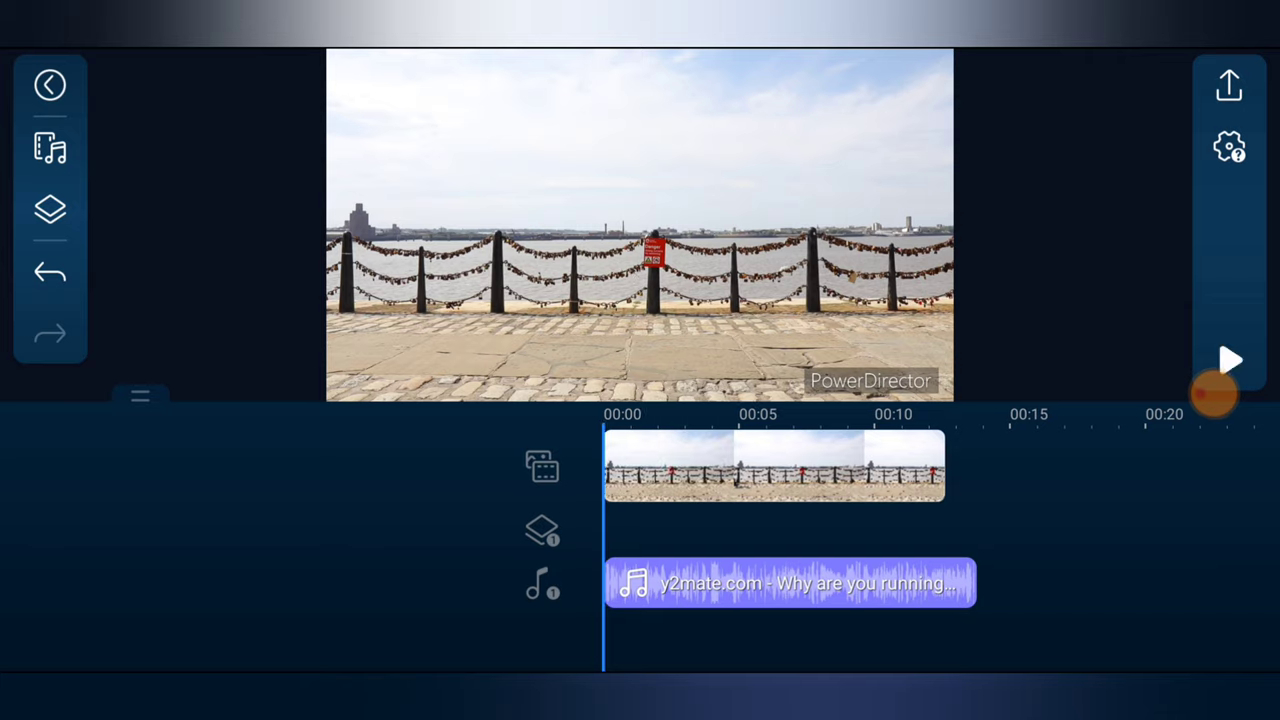
Play back the fence video with the realigned audio through to the end of the video clip
drag(1214, 394, 1174, 487)
click(1230, 360)
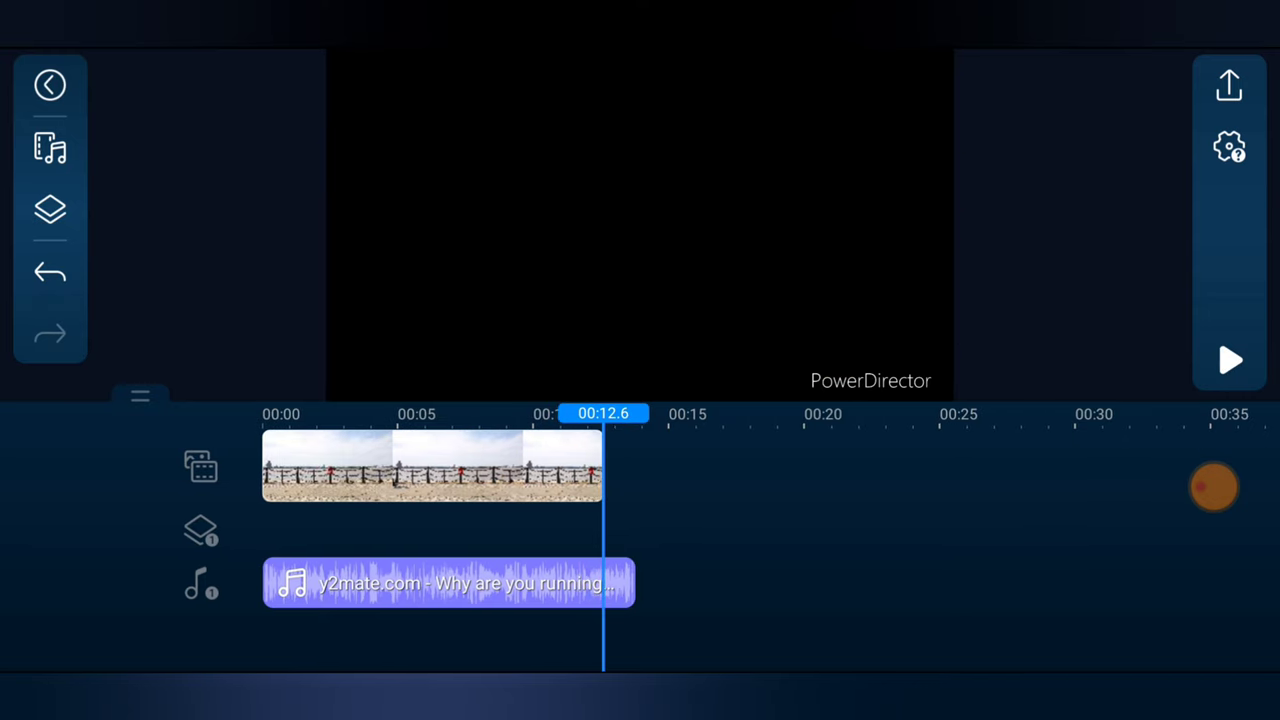
click(1229, 360)
mouse_move(700, 530)
mouse_down()
mouse_move(731, 530)
mouse_move(715, 530)
mouse_up()
click(1229, 360)
Split the audio clip where the fence video ends, at about 00:12.6, and delete the leftover part after the split
click(449, 583)
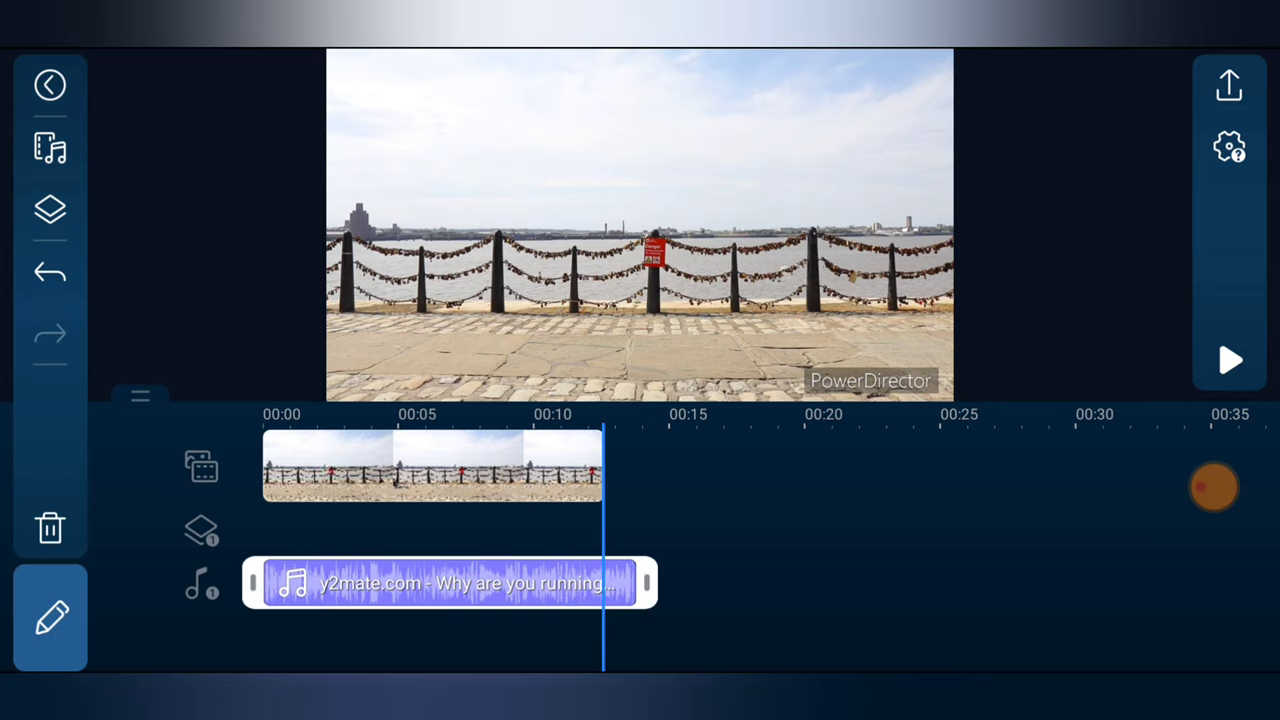
click(50, 616)
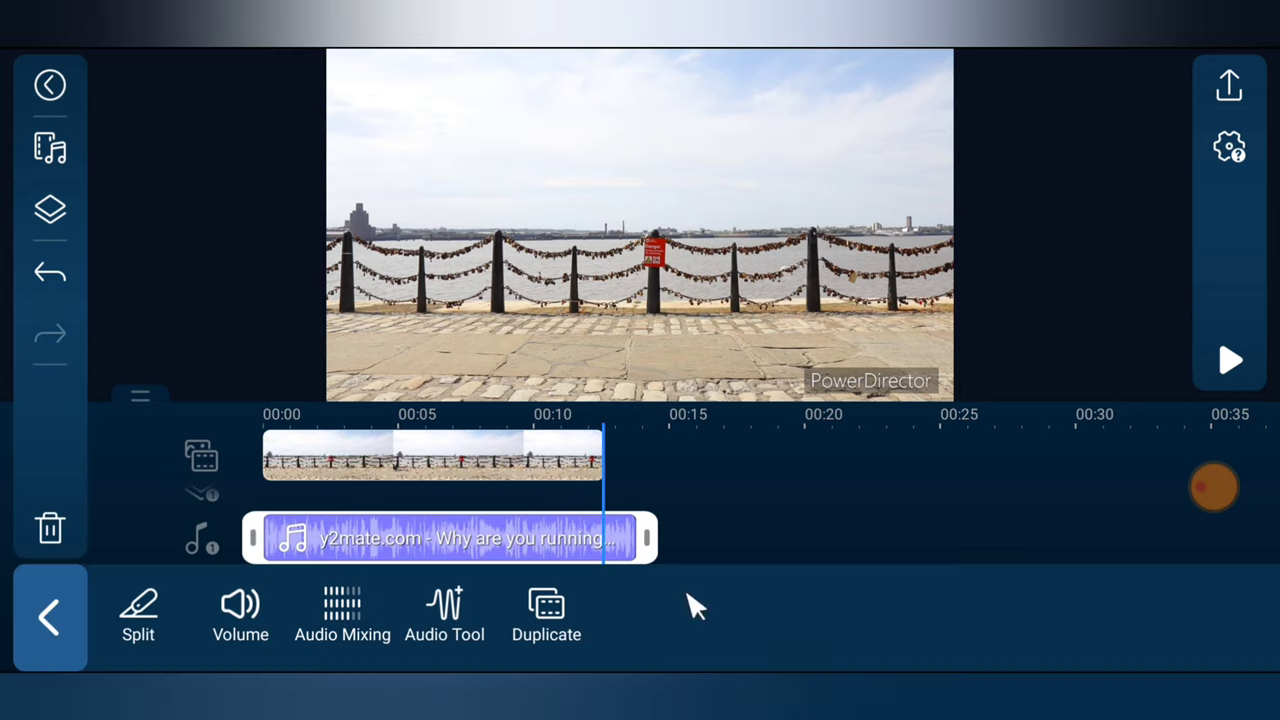
click(151, 617)
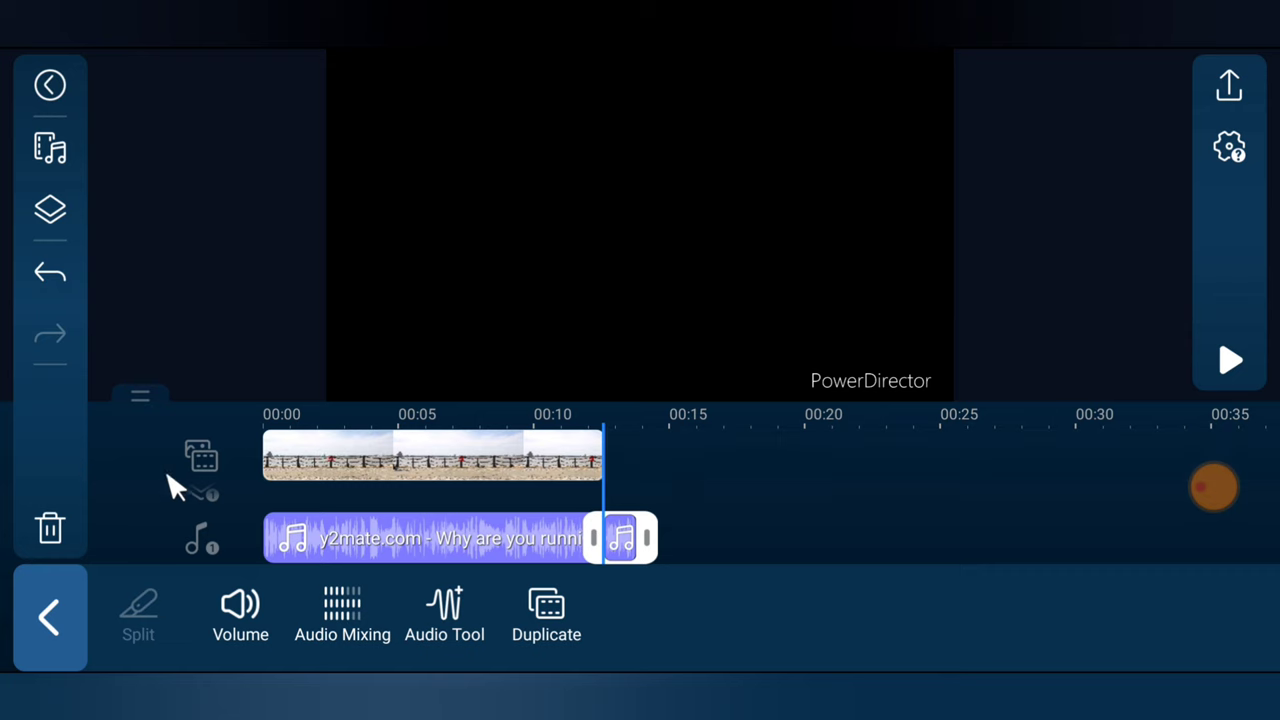
click(53, 530)
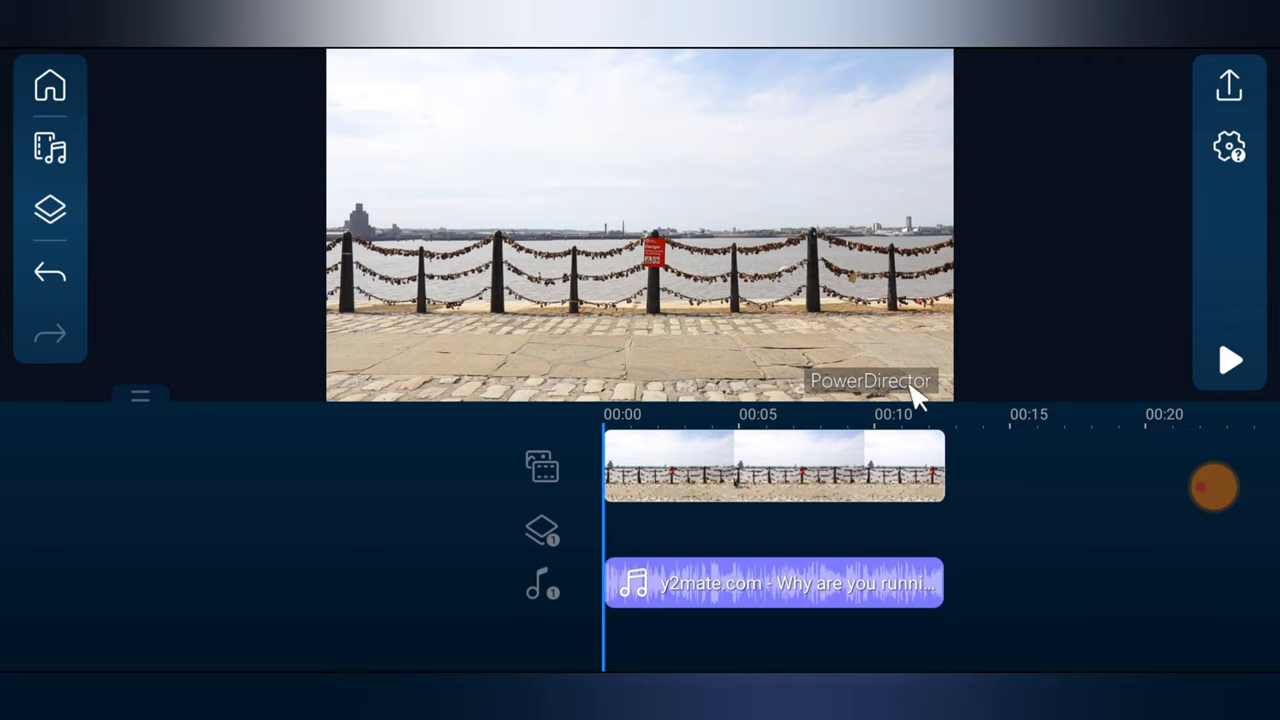
View the Produce Video destinations for saving or sharing the project, and return to the timeline
click(1232, 90)
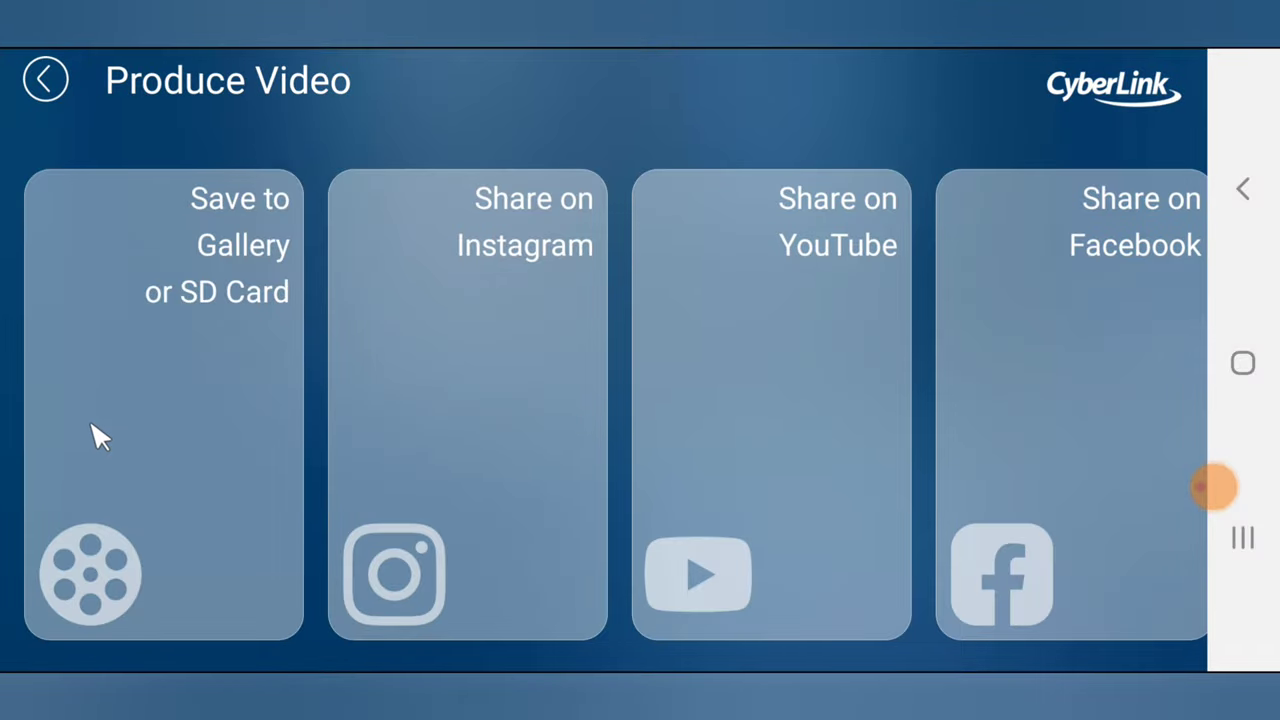
click(42, 80)
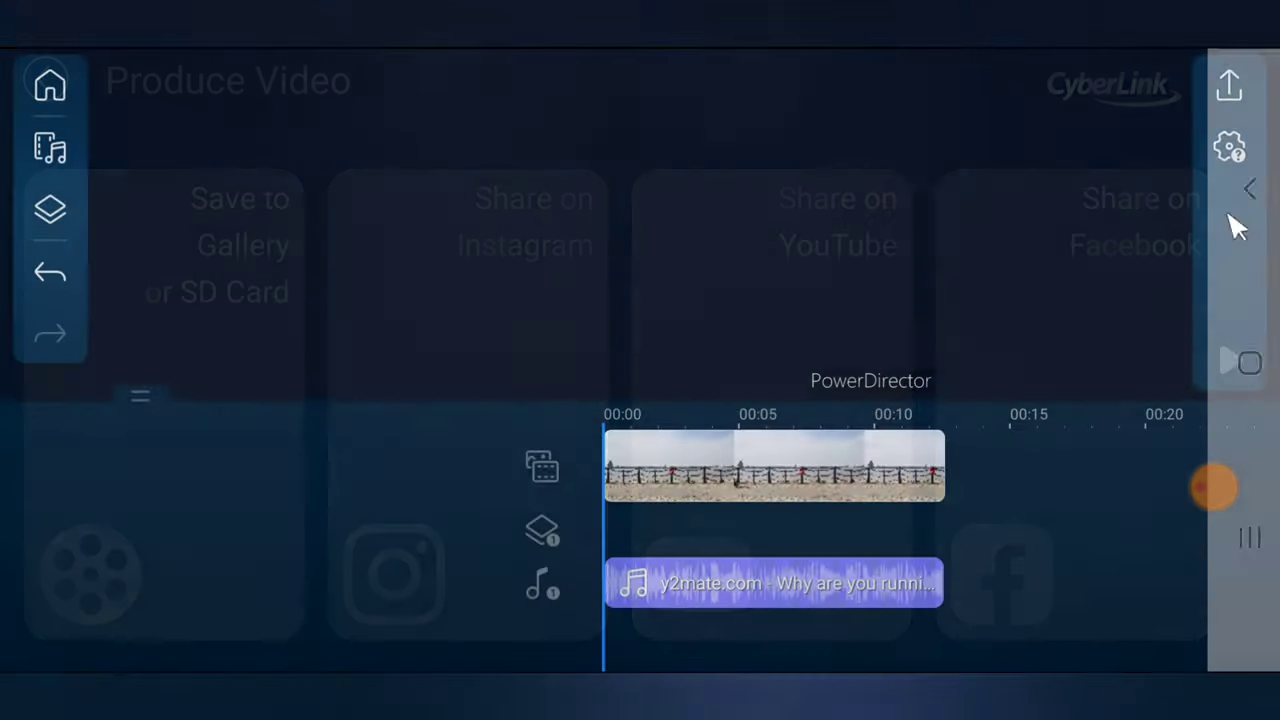